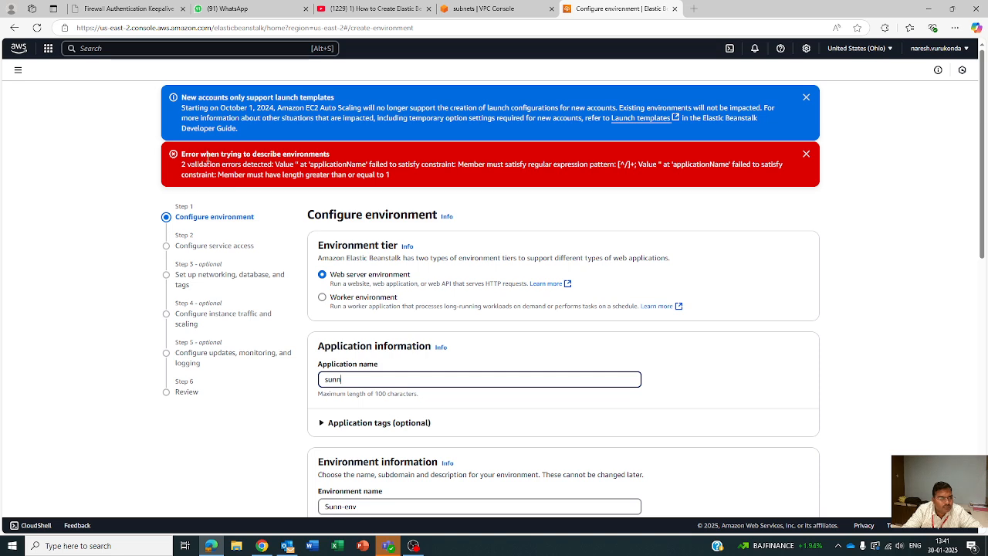
# - Read the environment validation error, and dismiss both it and the launch template notice
pyautogui.moveTo(210, 154); pyautogui.dragTo(297, 152)
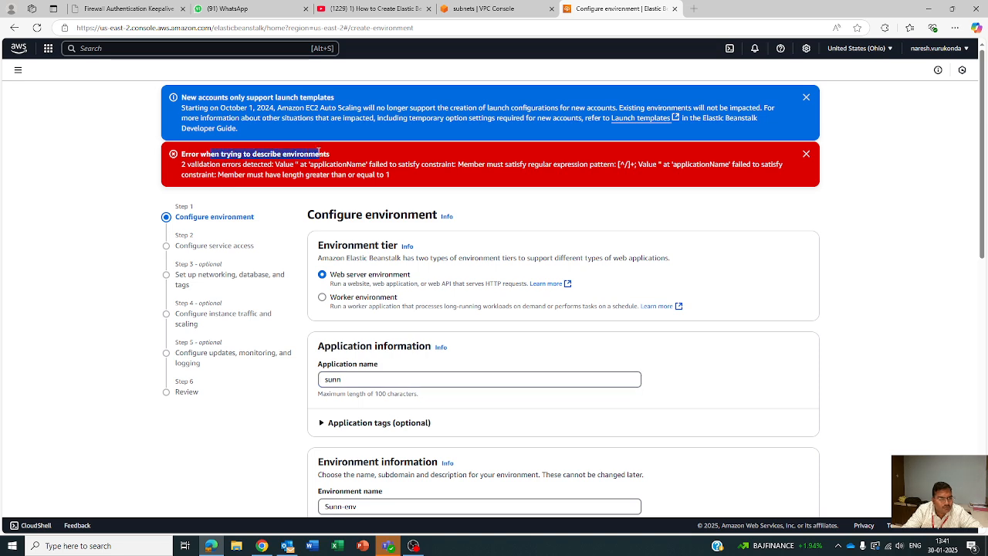
pyautogui.moveTo(187, 166); pyautogui.dragTo(260, 162)
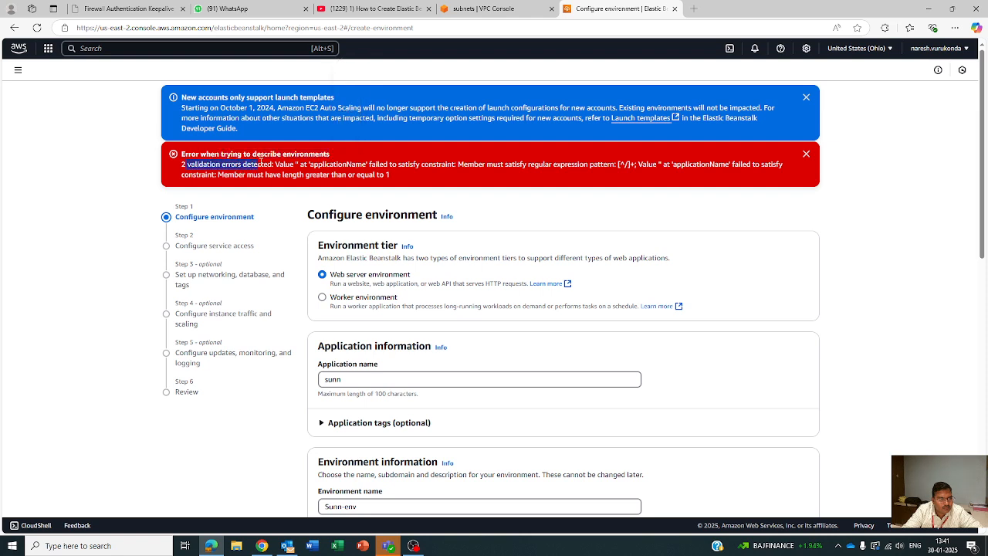
pyautogui.moveTo(358, 162); pyautogui.dragTo(463, 164)
pyautogui.click(806, 153)
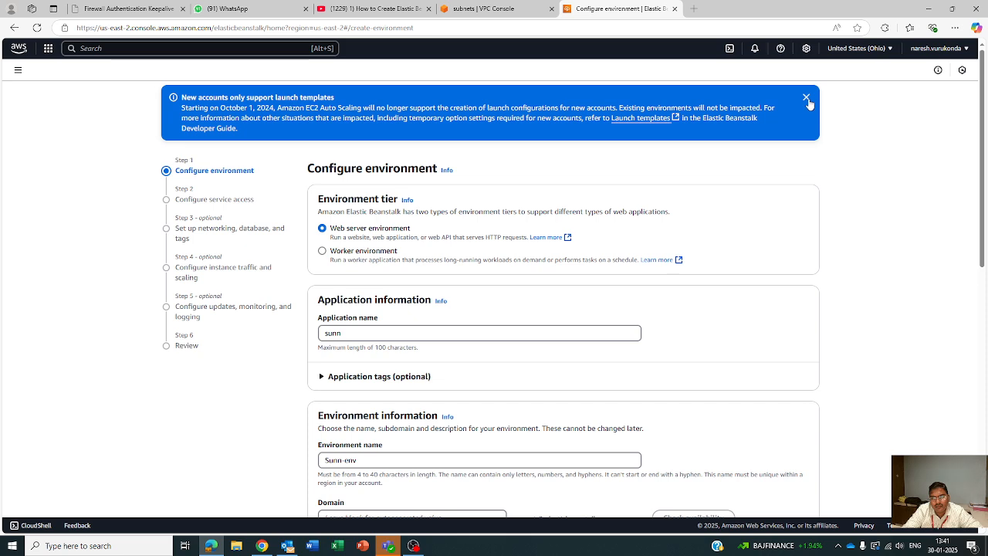
pyautogui.click(806, 97)
# - Complete the application name as sunnyapps
pyautogui.click(382, 268)
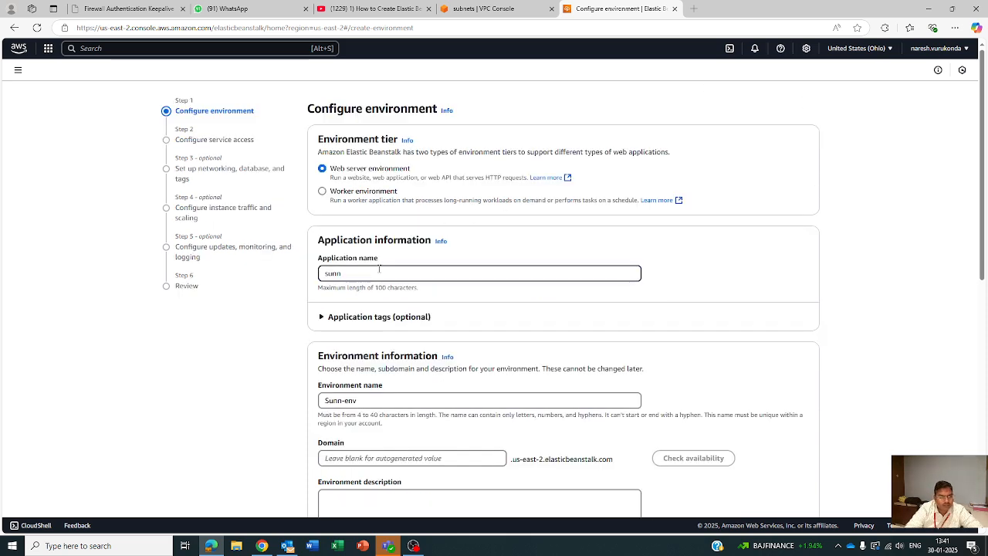
pyautogui.write('ya')
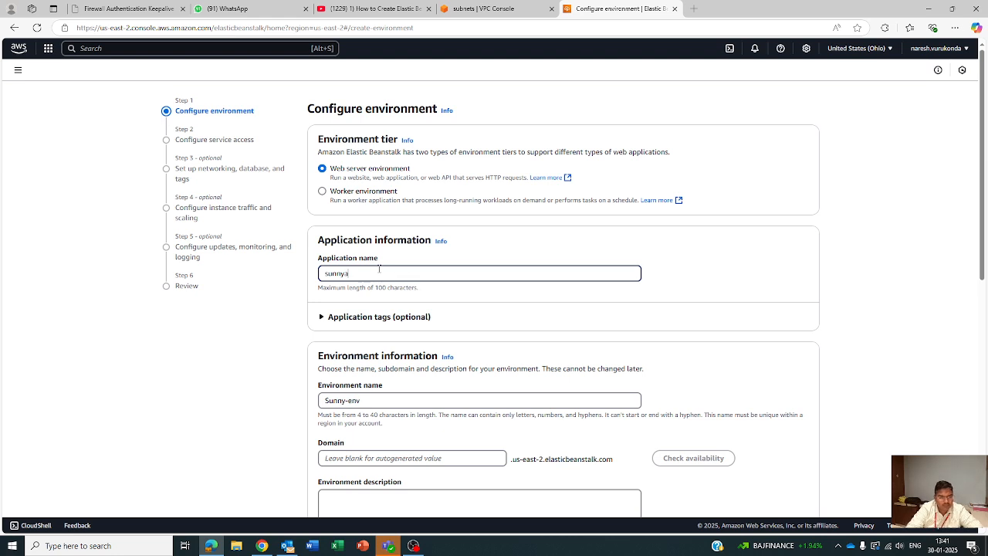
pyautogui.write('pps')
# - Set the environment's domain to sunny and check its availability
pyautogui.scroll(-2, 410, 317)
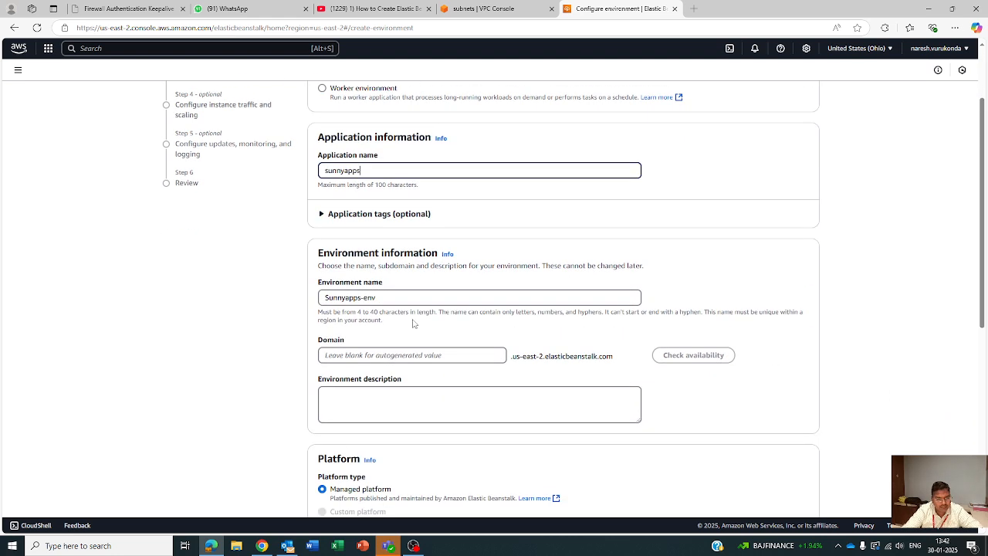
pyautogui.click(418, 354)
pyautogui.write('sun')
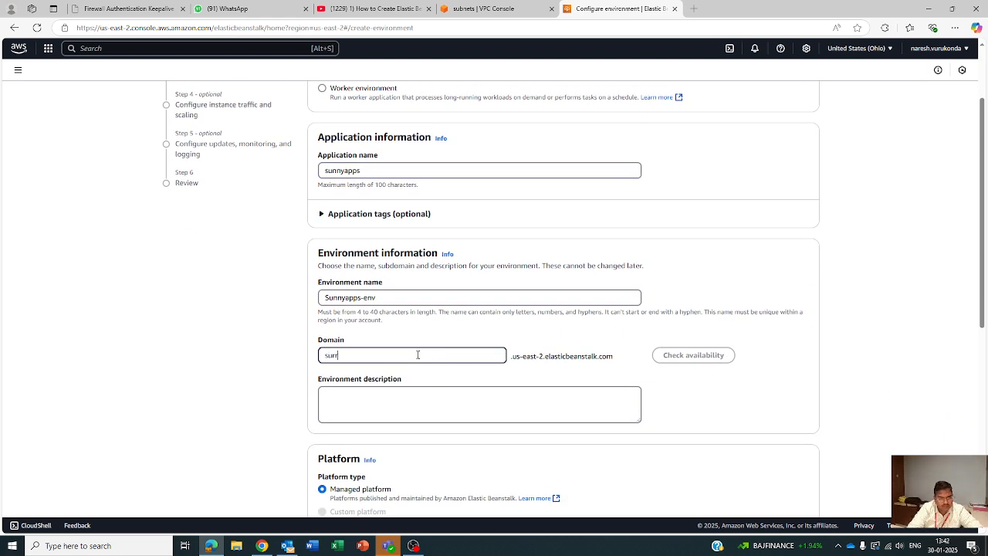
pyautogui.write('ny')
pyautogui.scroll(-1, 695, 339)
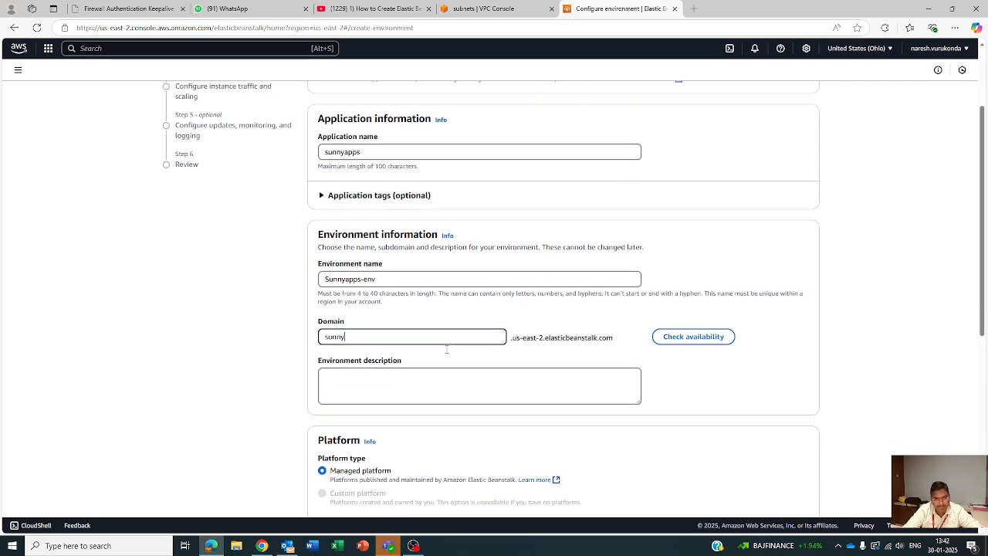
pyautogui.click(709, 311)
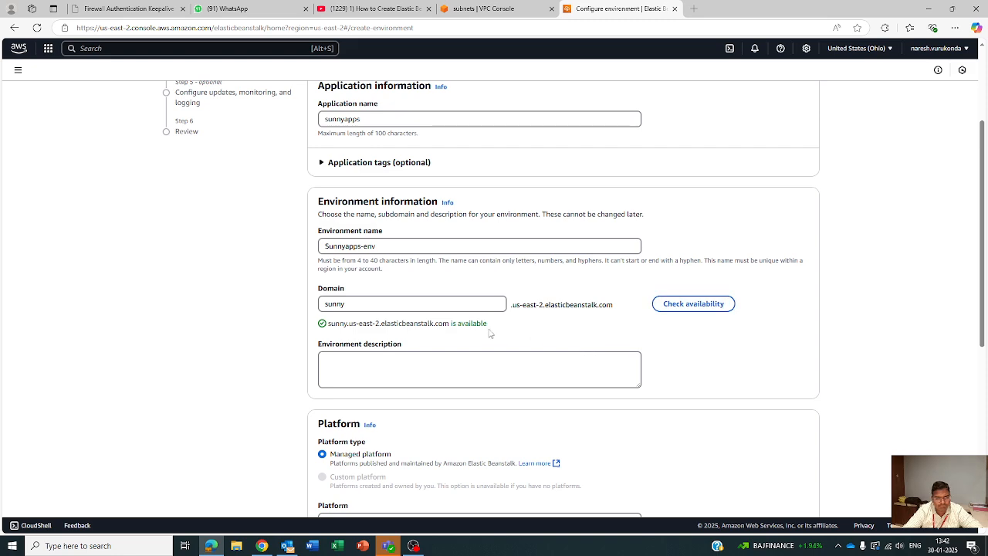
# - Choose Python as the environment's managed platform
pyautogui.scroll(-2, 571, 378)
pyautogui.click(491, 368)
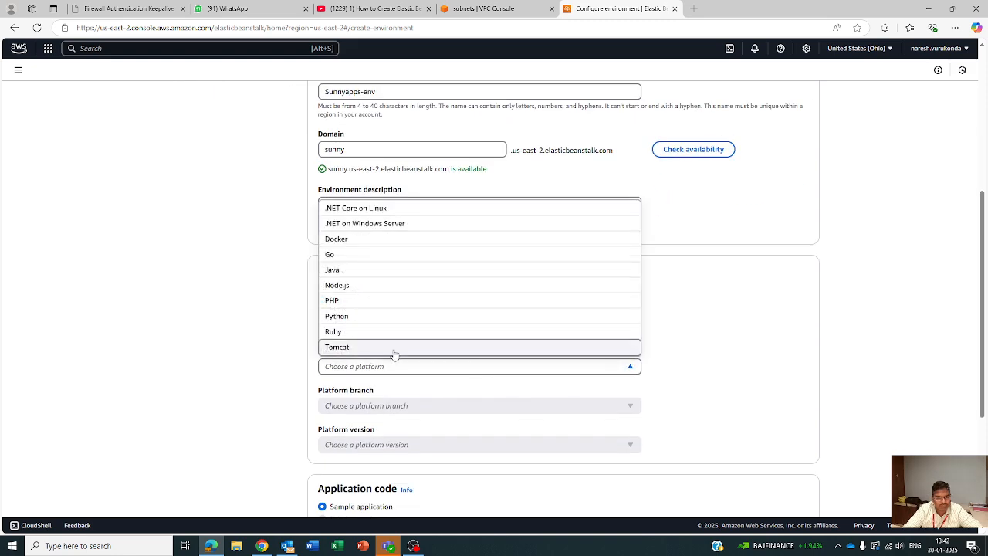
pyautogui.click(401, 322)
pyautogui.scroll(-2, 449, 399)
pyautogui.scroll(-1, 450, 399)
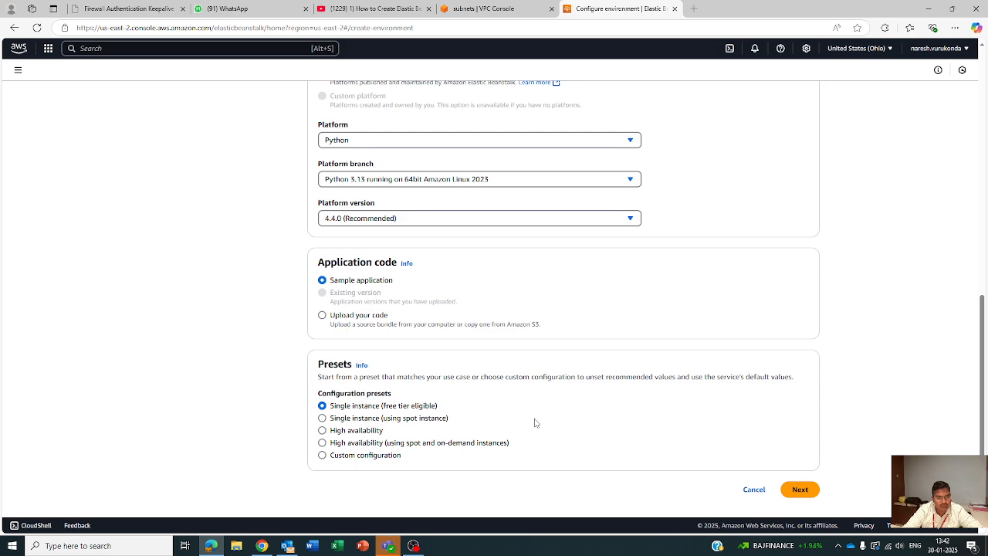
# - Proceed to service access configuration and use aws-elasticbeanstalk-service-role as the existing service role
pyautogui.click(810, 493)
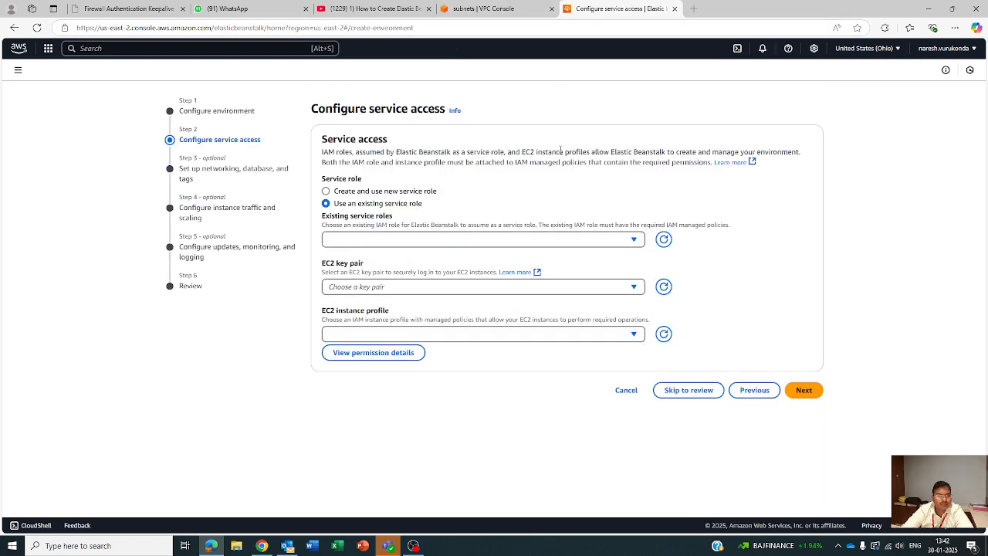
pyautogui.click(532, 239)
pyautogui.click(711, 244)
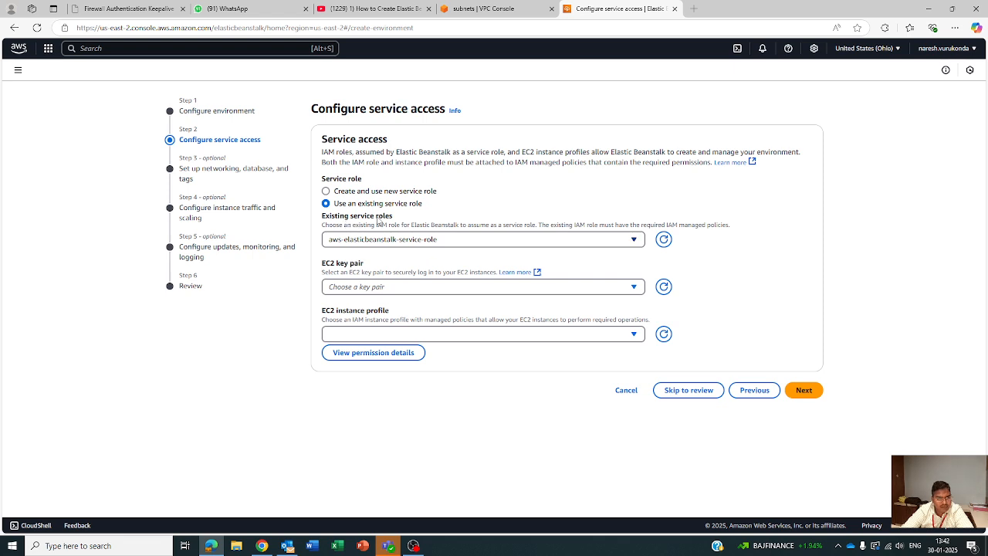
# - Open the EC2 instance profile's permission details and examine the recommended trusted entity
pyautogui.click(351, 356)
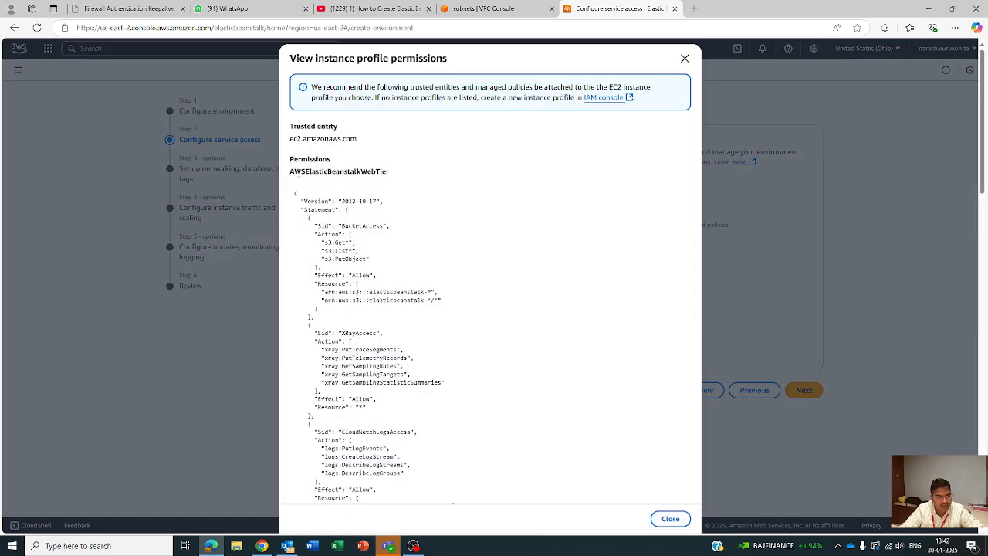
pyautogui.moveTo(291, 139); pyautogui.dragTo(357, 139)
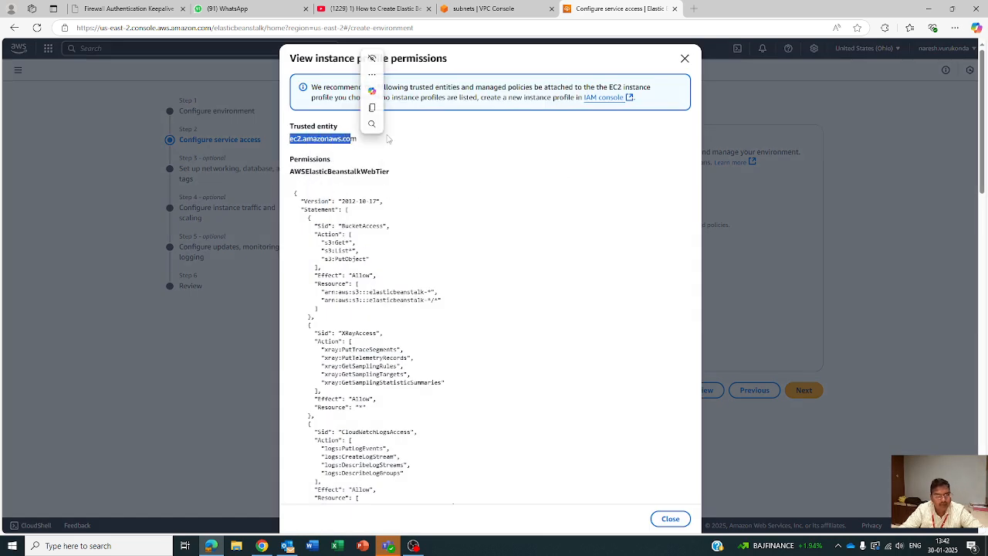
pyautogui.click(487, 8)
pyautogui.click(575, 8)
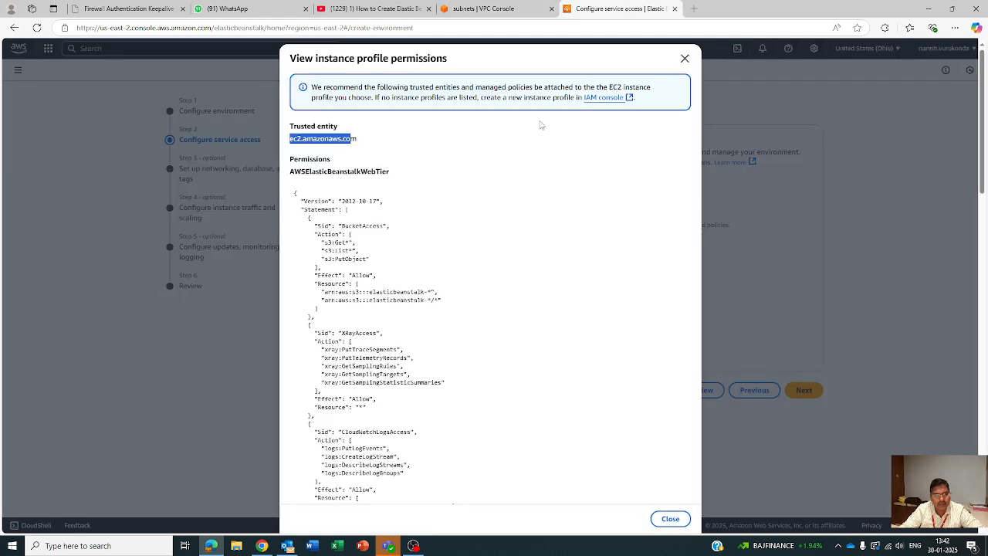
# - Duplicate the browser page holding the service access configuration and switch to the copy
pyautogui.rightClick(637, 14)
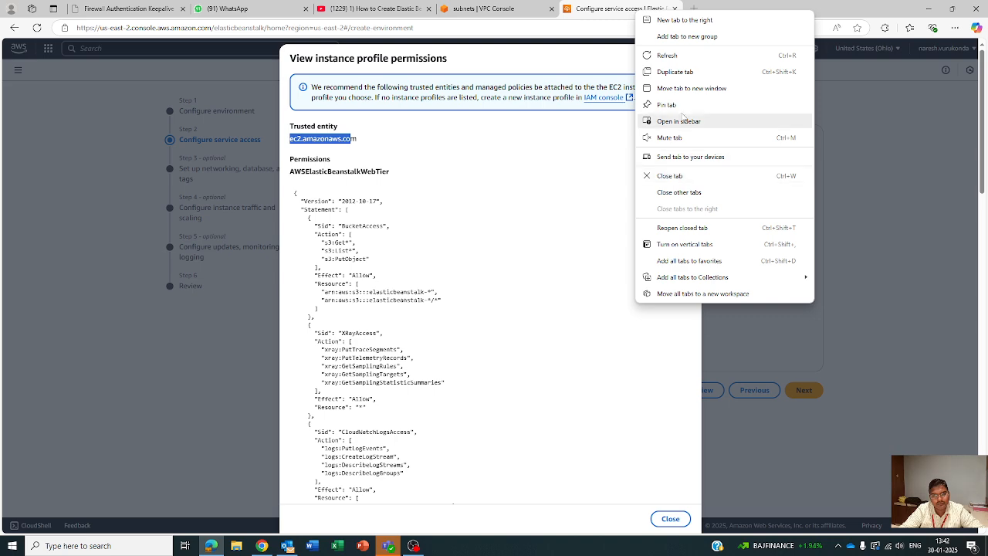
pyautogui.click(676, 72)
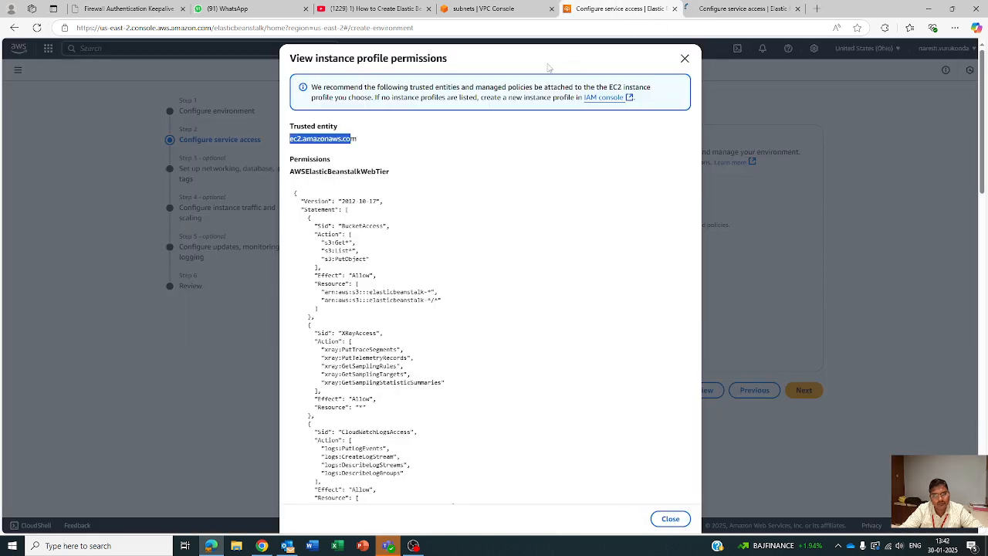
pyautogui.click(714, 8)
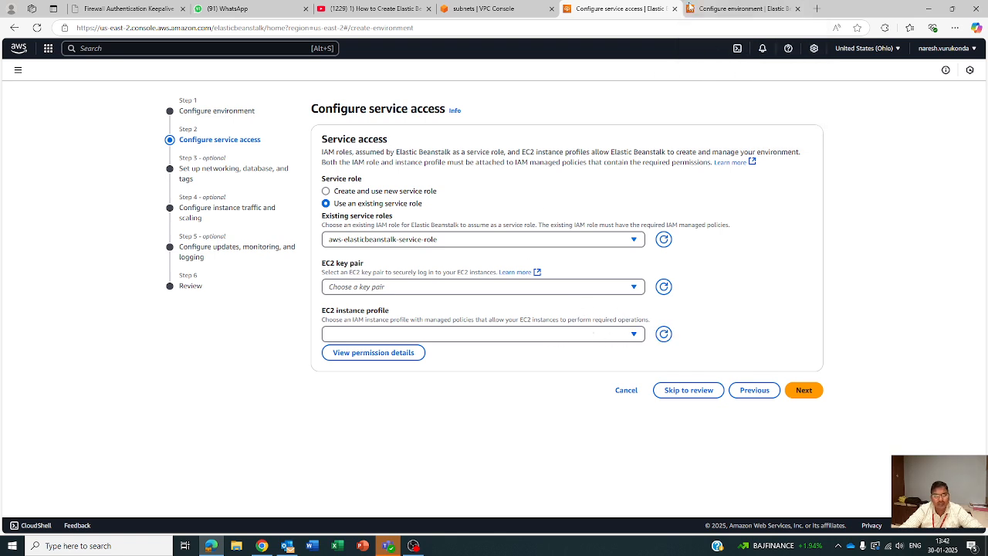
# - Switch to the VPC console page and open the EC2 service from there
pyautogui.click(520, 9)
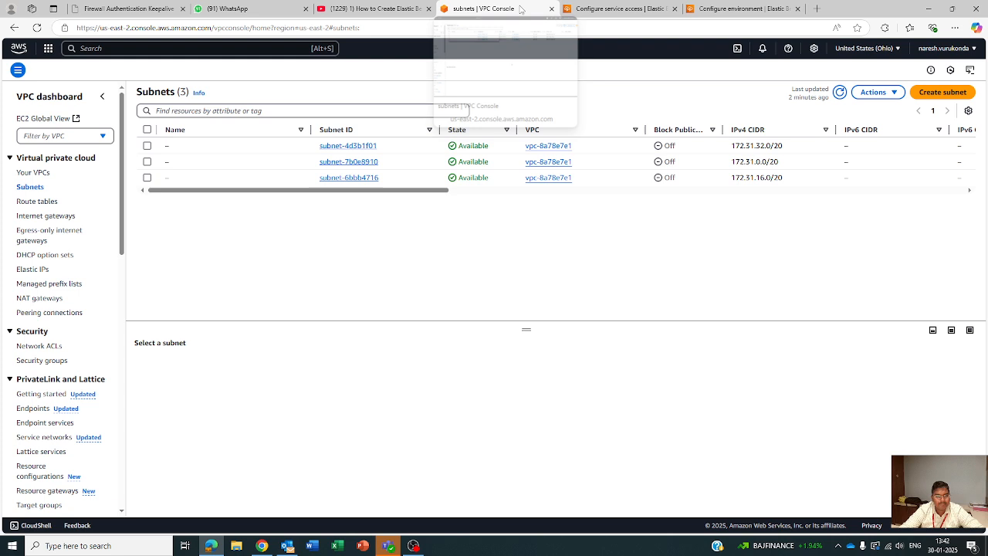
pyautogui.click(298, 48)
pyautogui.write('ec2')
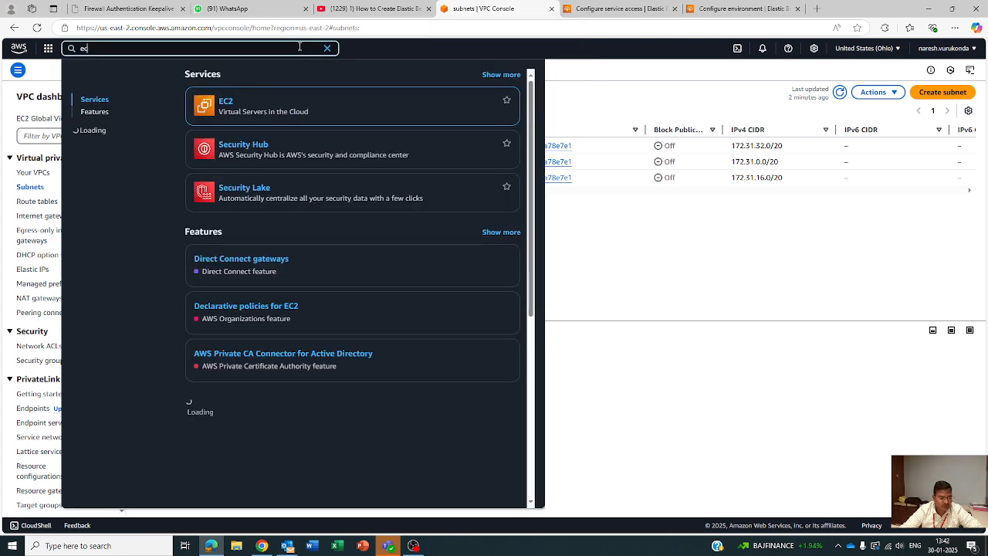
pyautogui.click(228, 105)
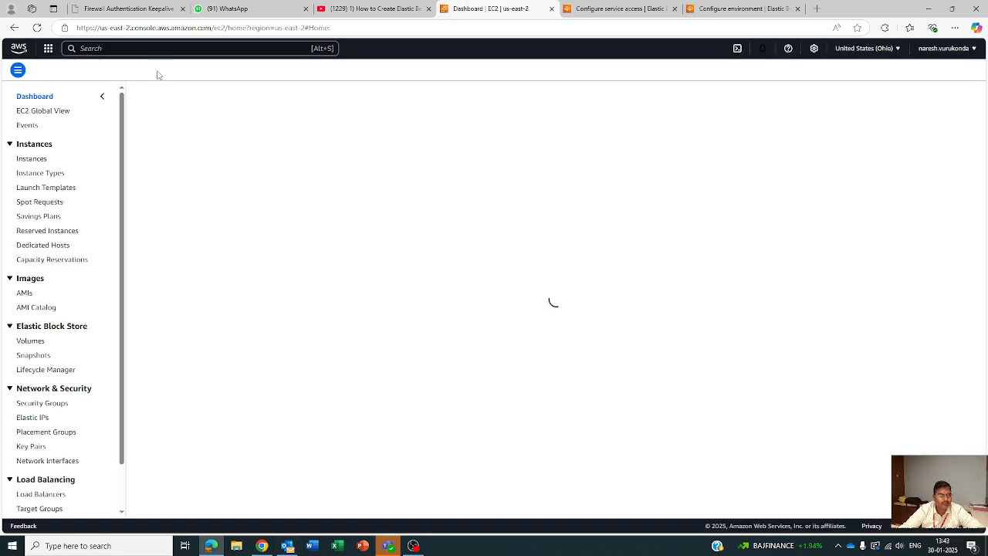
# - Search the console for iamrole and open the IAM Roles list
pyautogui.click(163, 51)
pyautogui.write('i')
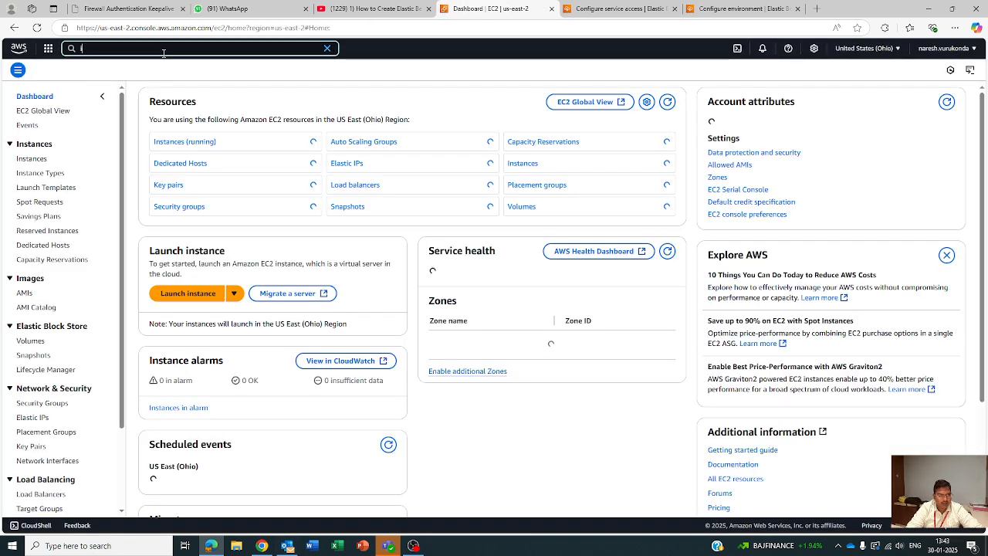
pyautogui.write('amrole')
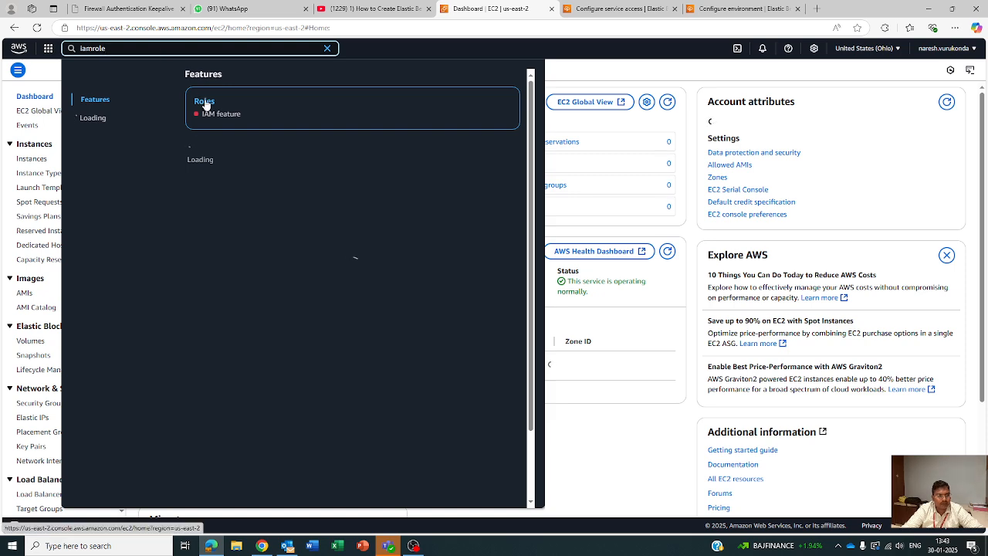
pyautogui.click(205, 103)
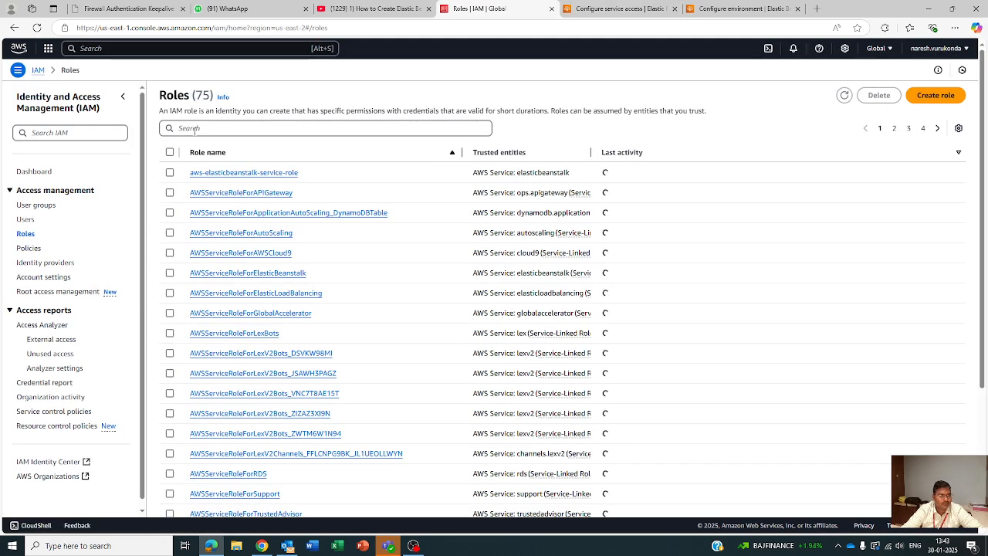
# - Start a new IAM role for an AWS service with the EC2 use case and continue to its permissions
pyautogui.click(936, 95)
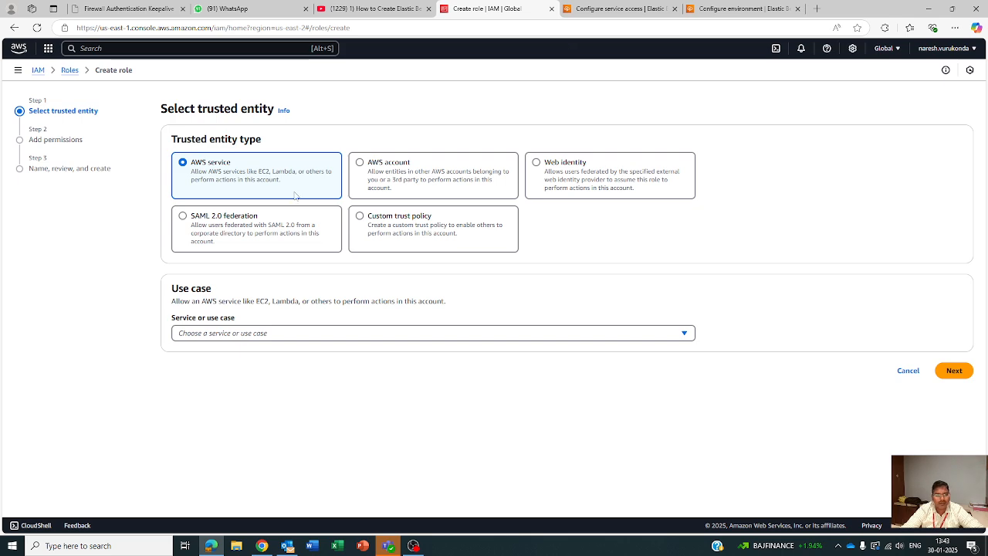
pyautogui.click(216, 336)
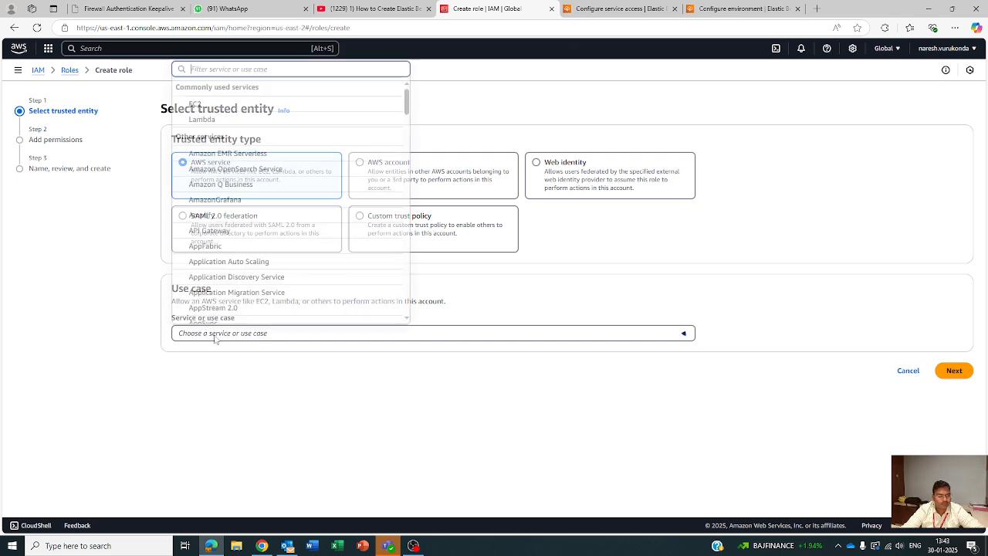
pyautogui.click(224, 101)
pyautogui.scroll(-2, 782, 386)
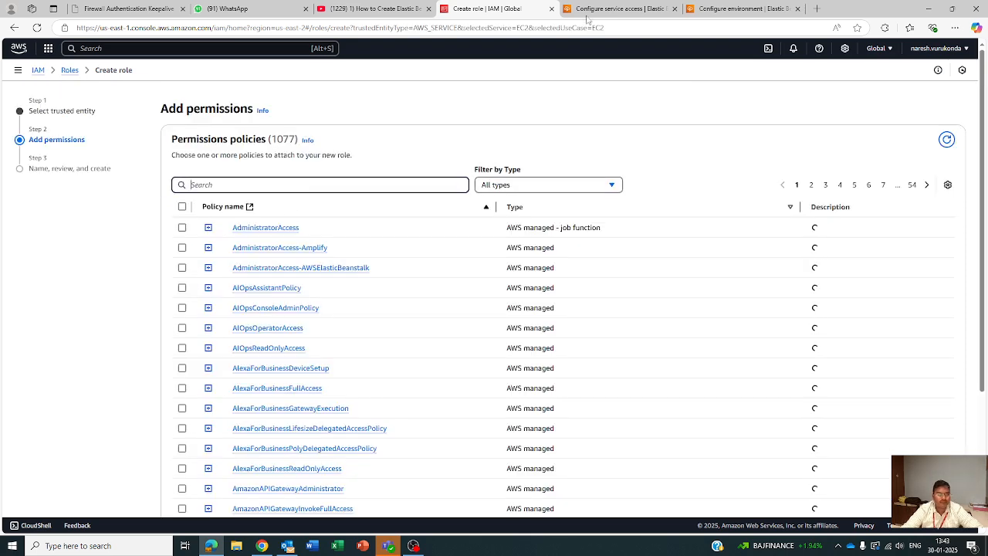
# - Return to the Elastic Beanstalk service access page and examine which managed policies the instance profile permissions recommend
pyautogui.click(620, 8)
pyautogui.click(701, 7)
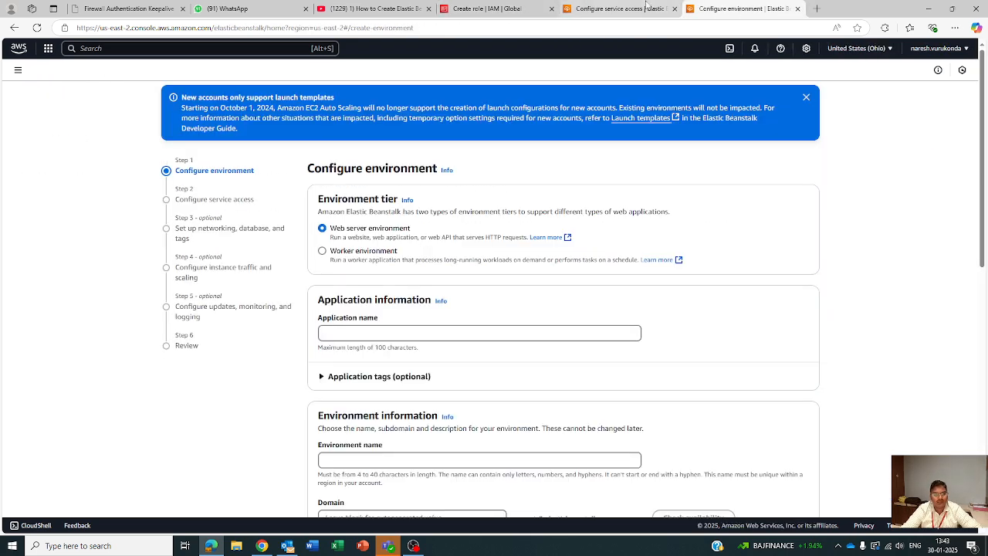
pyautogui.click(618, 9)
pyautogui.click(409, 347)
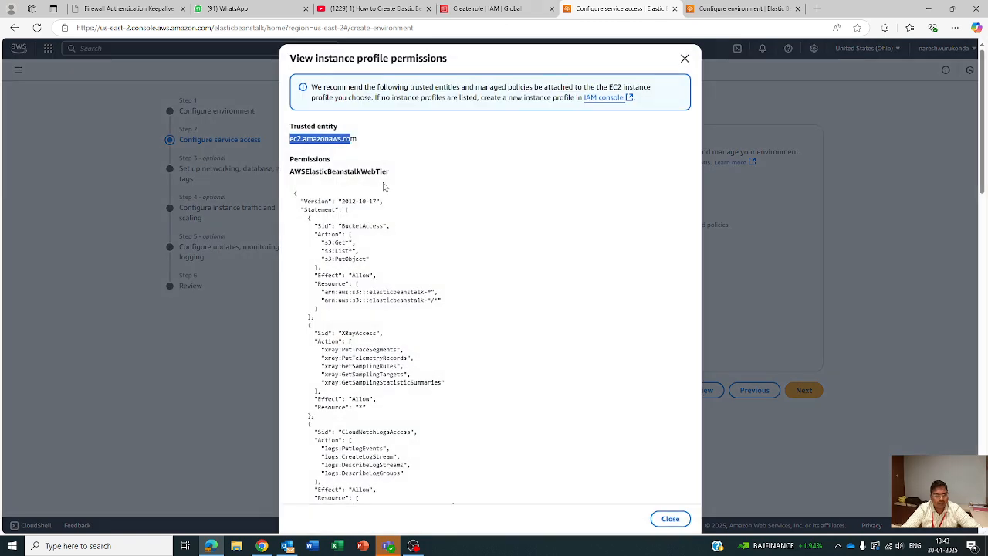
pyautogui.moveTo(394, 176); pyautogui.dragTo(374, 172)
pyautogui.scroll(-4, 467, 253)
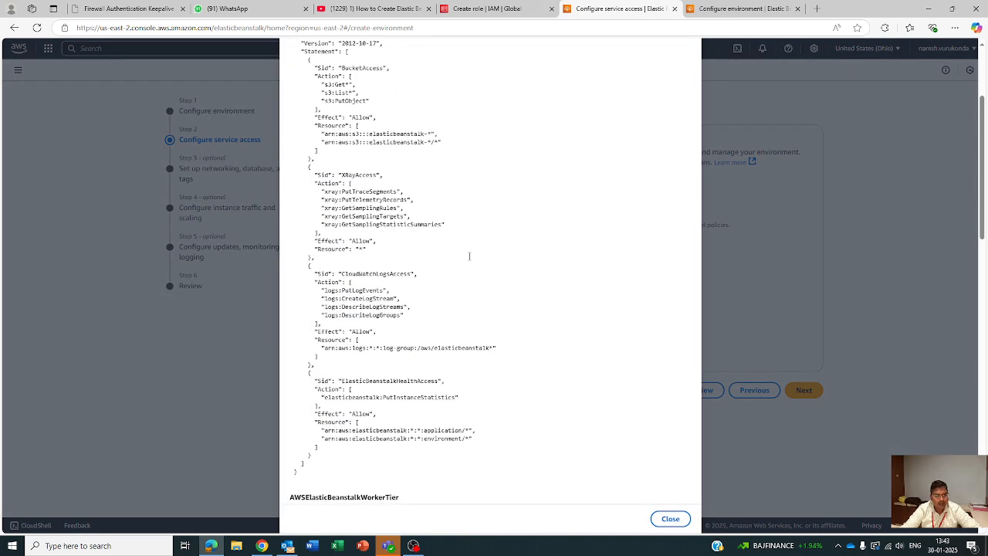
pyautogui.scroll(-2, 471, 269)
pyautogui.scroll(-5, 509, 242)
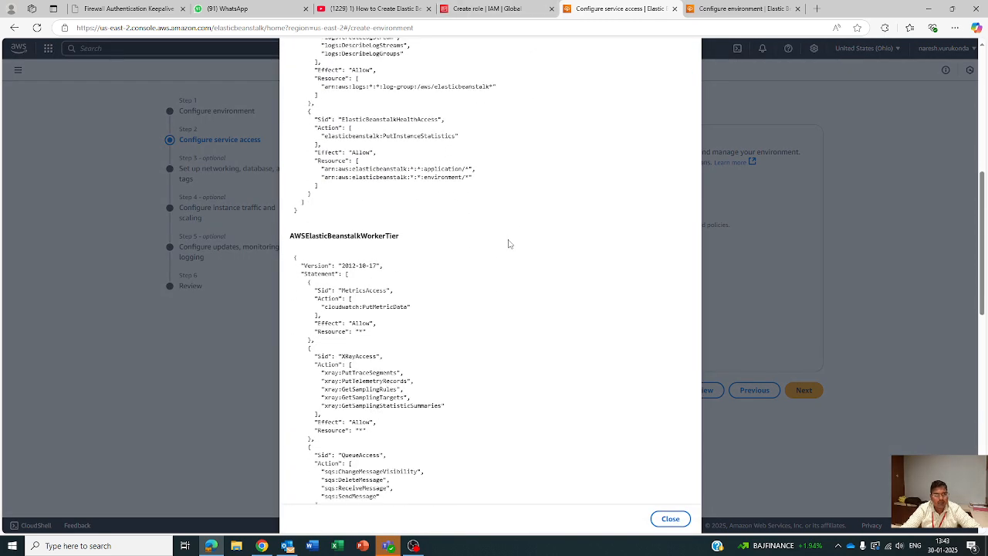
pyautogui.scroll(-2, 510, 241)
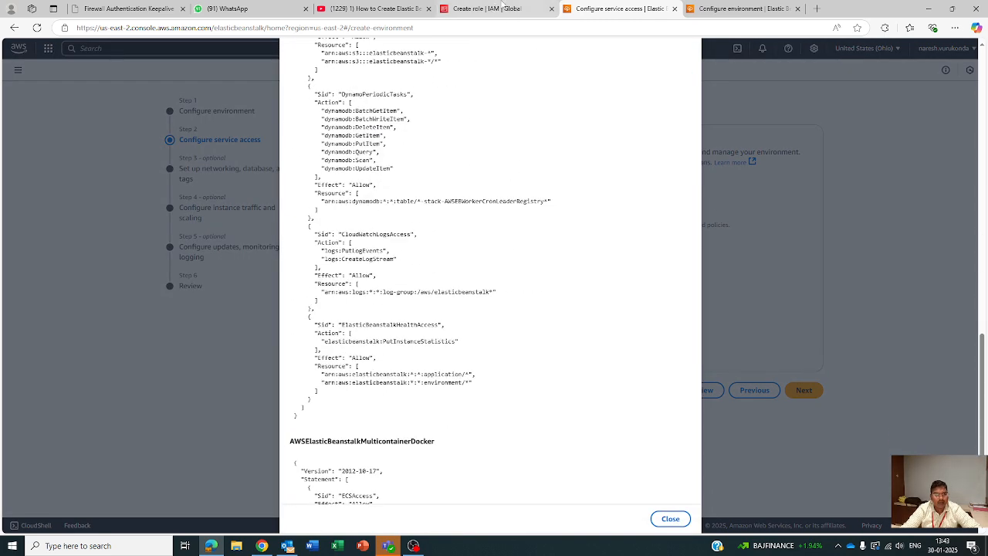
# - Return to the IAM role creation page and filter the permissions policies by elasticbean
pyautogui.click(503, 8)
pyautogui.write('we')
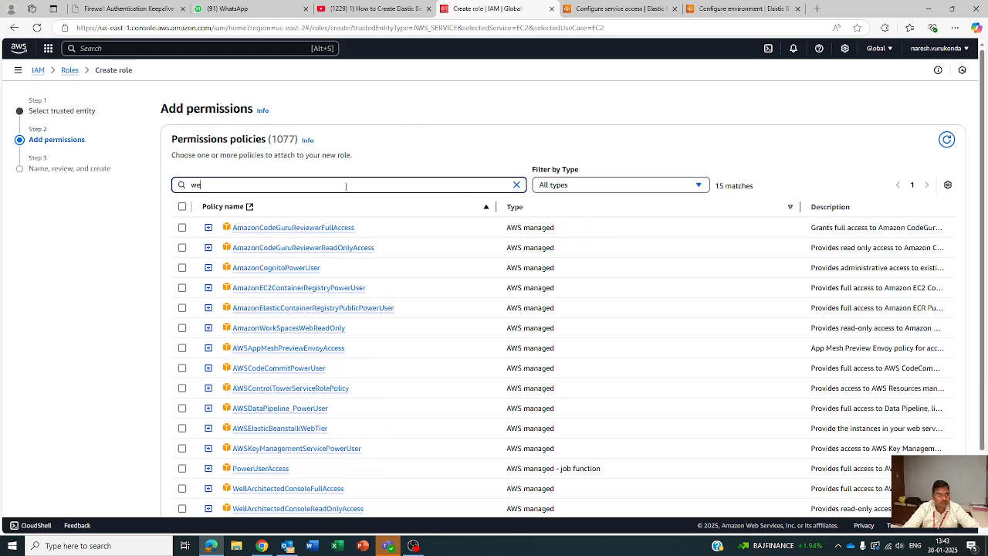
pyautogui.press('BackSpace')
pyautogui.press('BackSpace')
pyautogui.write('ela')
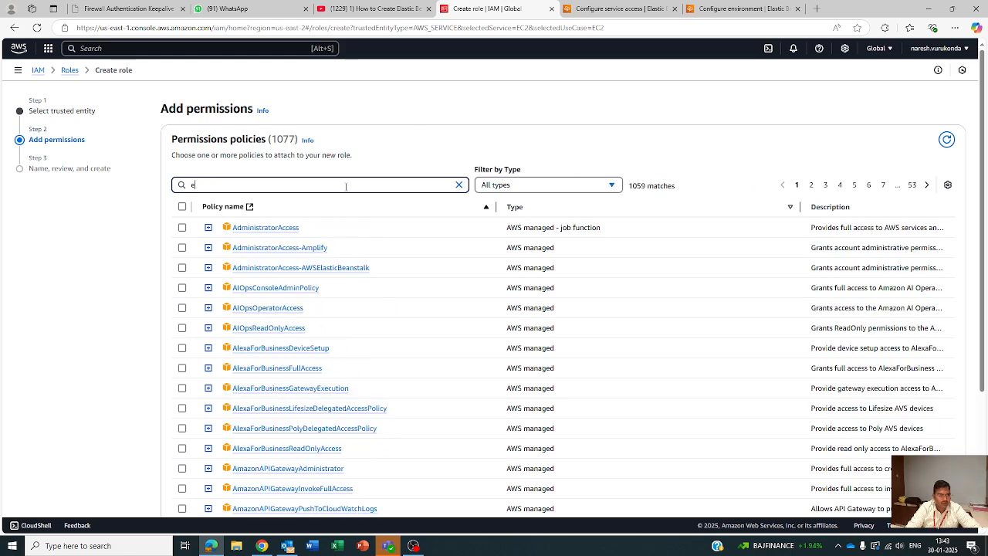
pyautogui.write('stic')
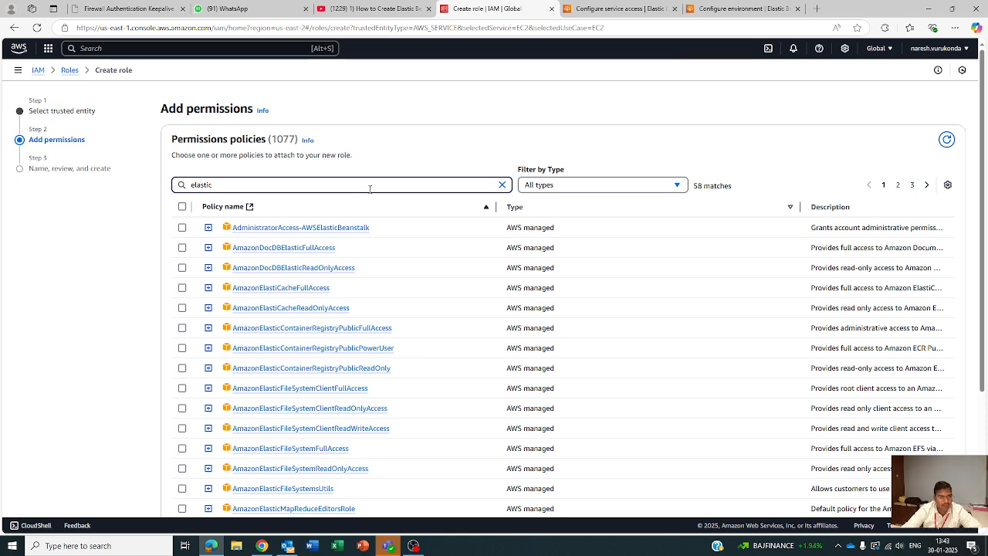
pyautogui.write('bean')
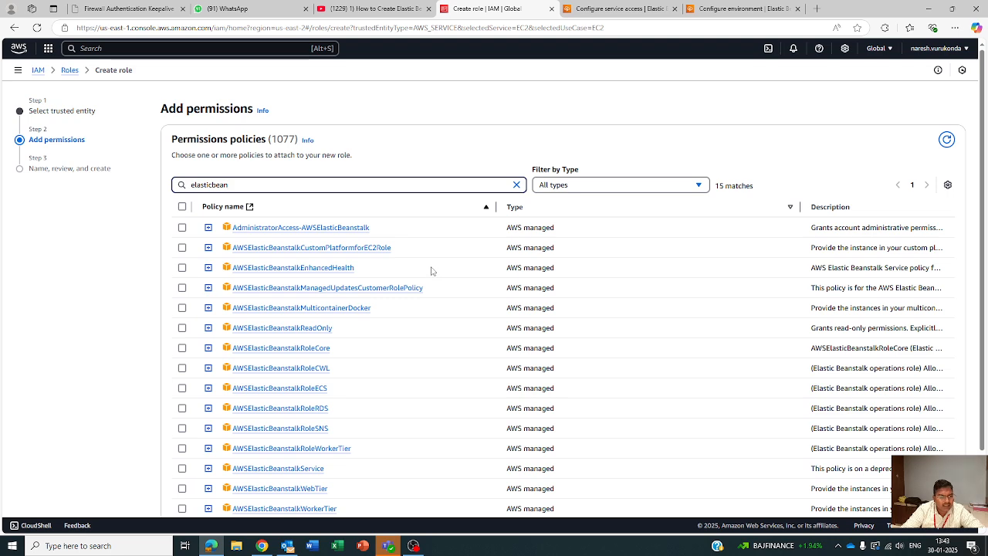
# - Attach the AWSElasticBeanstalkWebTier, AWSElasticBeanstalkWorkerTier and AWSElasticBeanstalkMulticontainerDocker policies to the role and continue to its final details
pyautogui.scroll(-2, 431, 270)
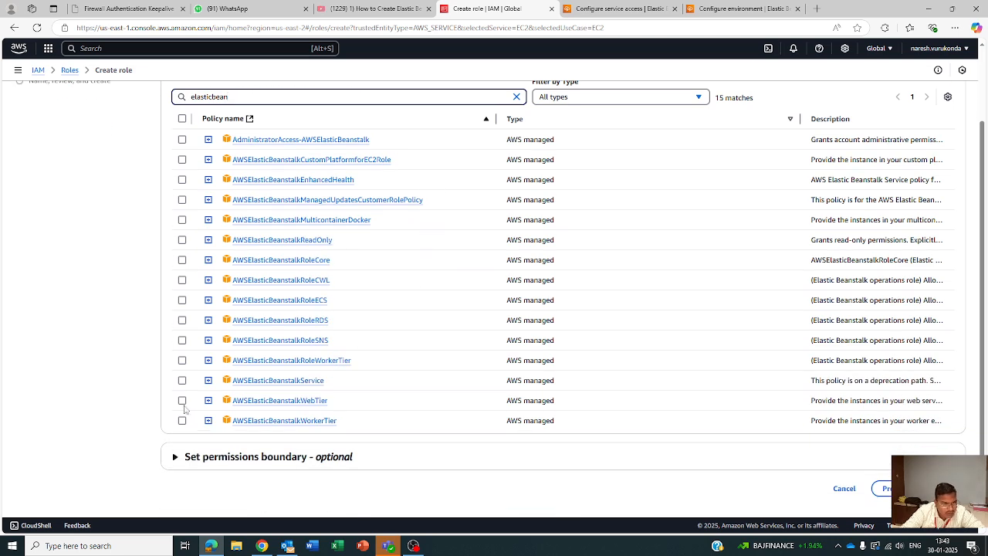
pyautogui.click(182, 401)
pyautogui.click(183, 421)
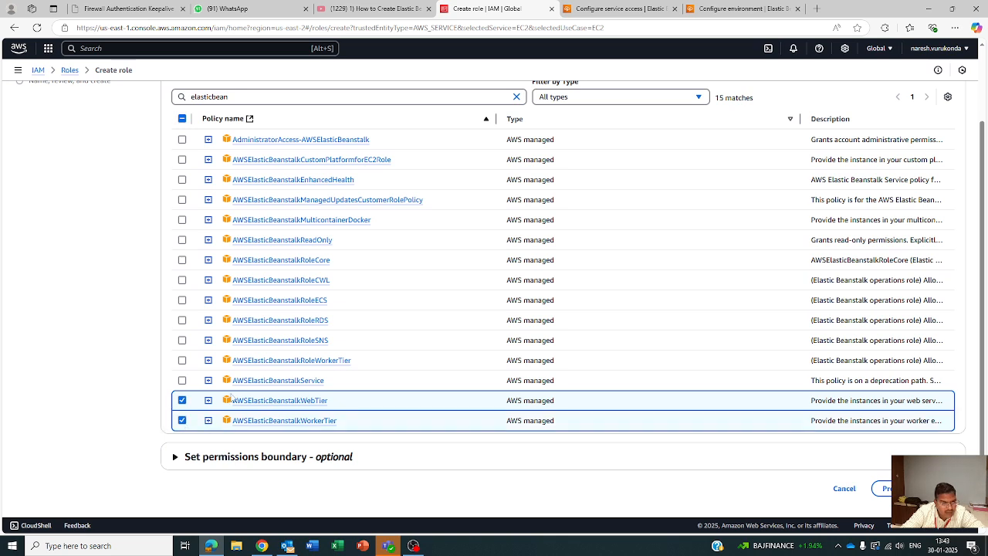
pyautogui.click(182, 220)
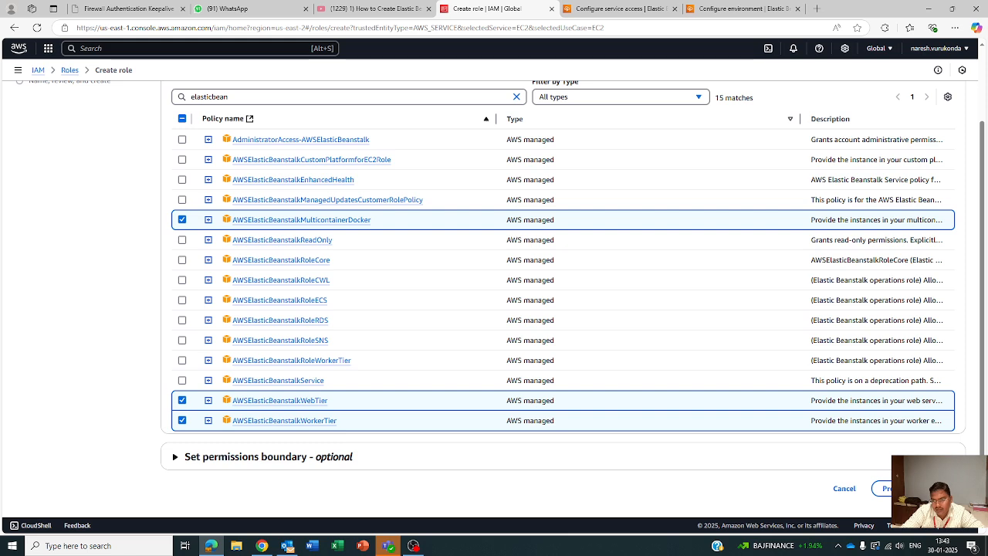
pyautogui.click(887, 488)
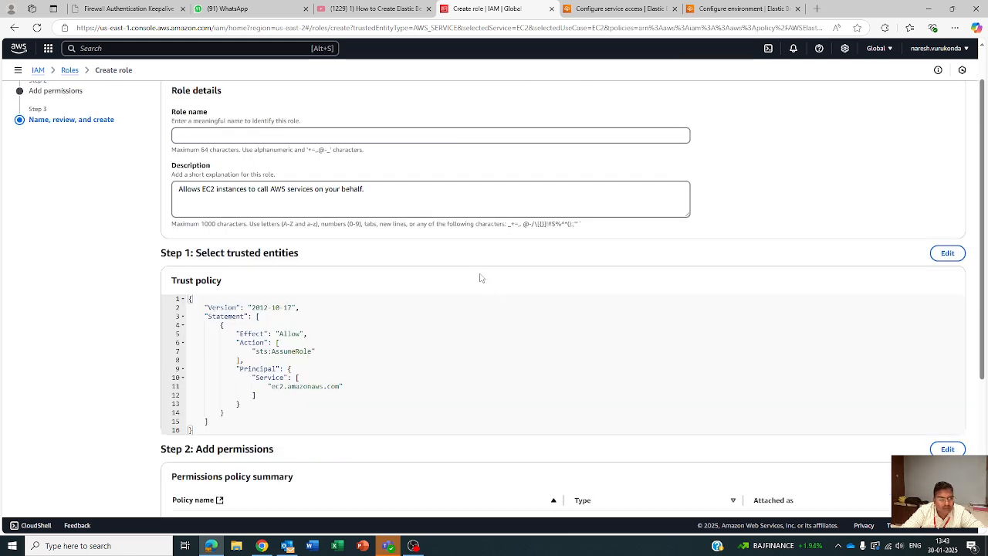
# - Name the role sunnyrole and create it with the three attached policies
pyautogui.click(311, 134)
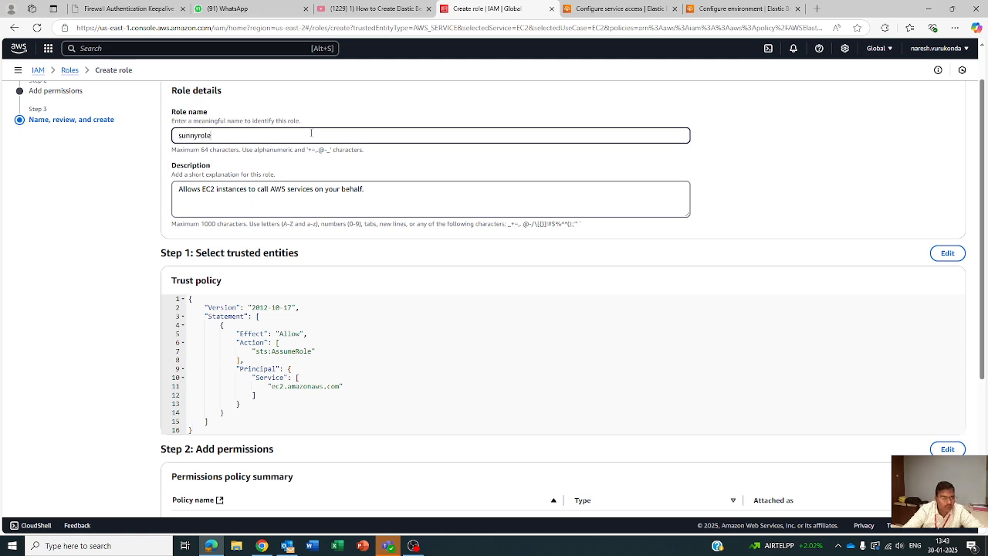
pyautogui.scroll(-2, 358, 276)
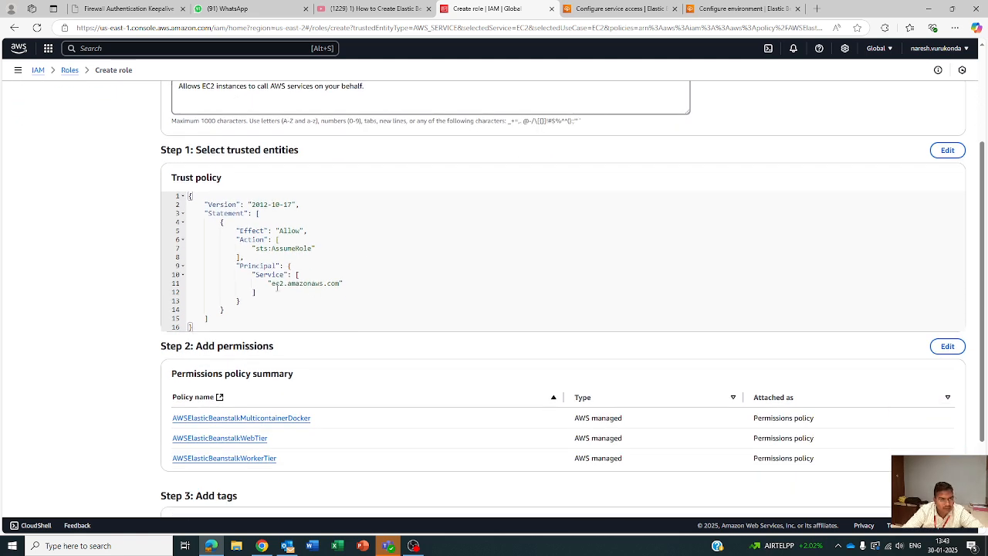
pyautogui.scroll(-2, 320, 370)
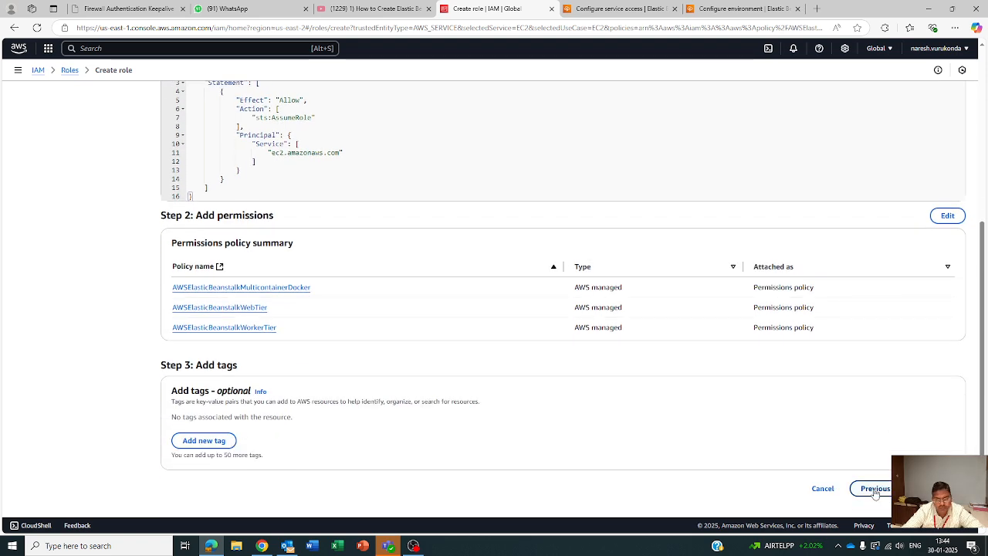
# - Return to the Elastic Beanstalk service access page, refresh the EC2 instance profiles and choose sunnyrole
pyautogui.click(408, 6)
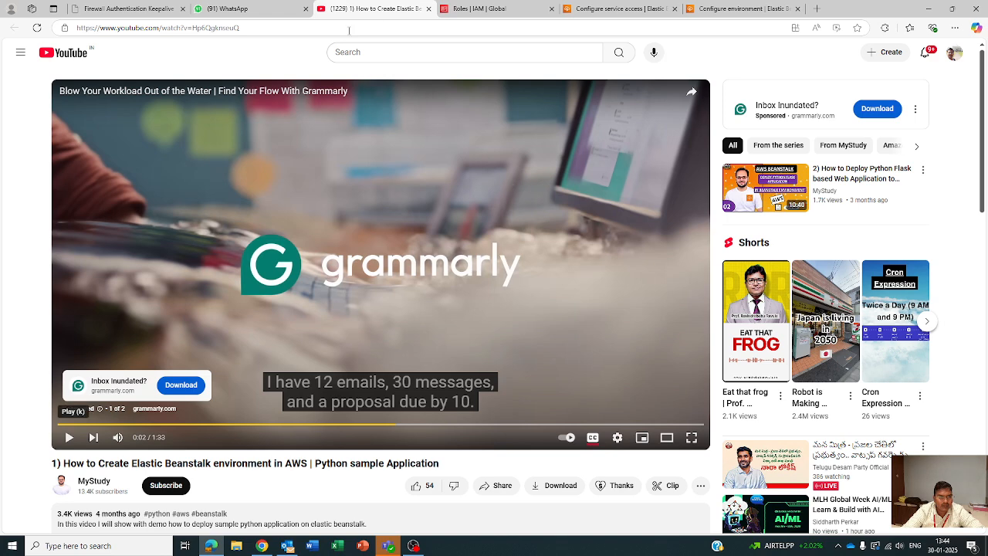
pyautogui.click(478, 8)
pyautogui.click(618, 9)
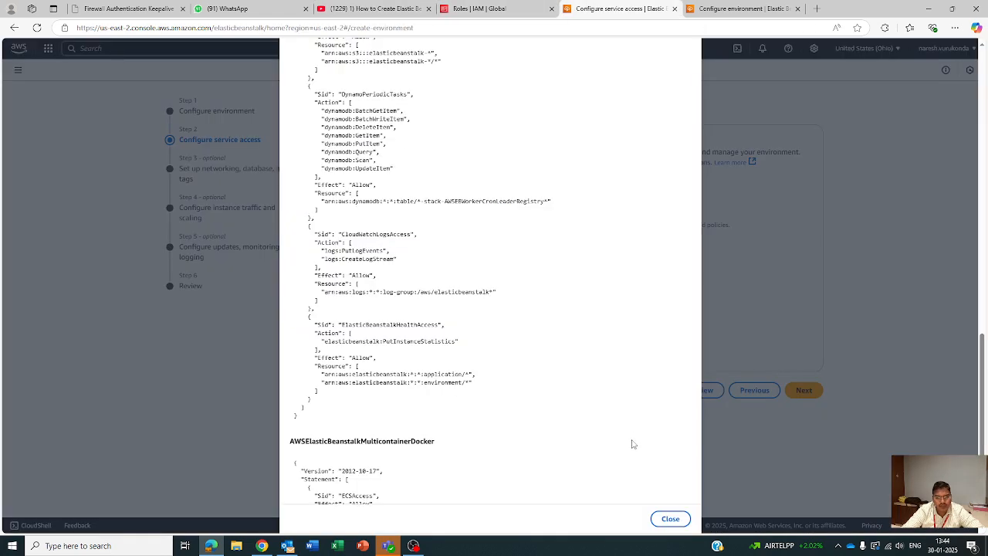
pyautogui.click(670, 519)
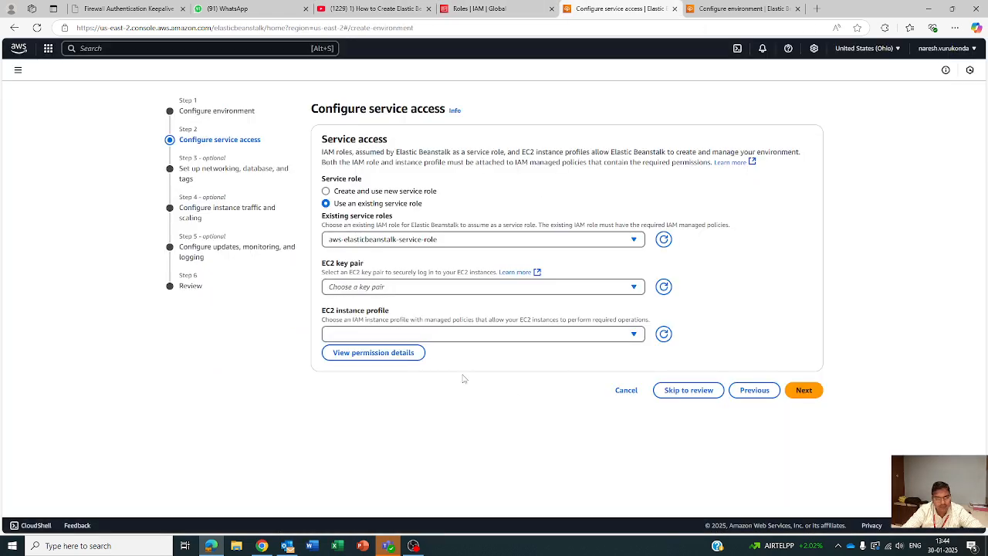
pyautogui.click(634, 335)
pyautogui.click(663, 334)
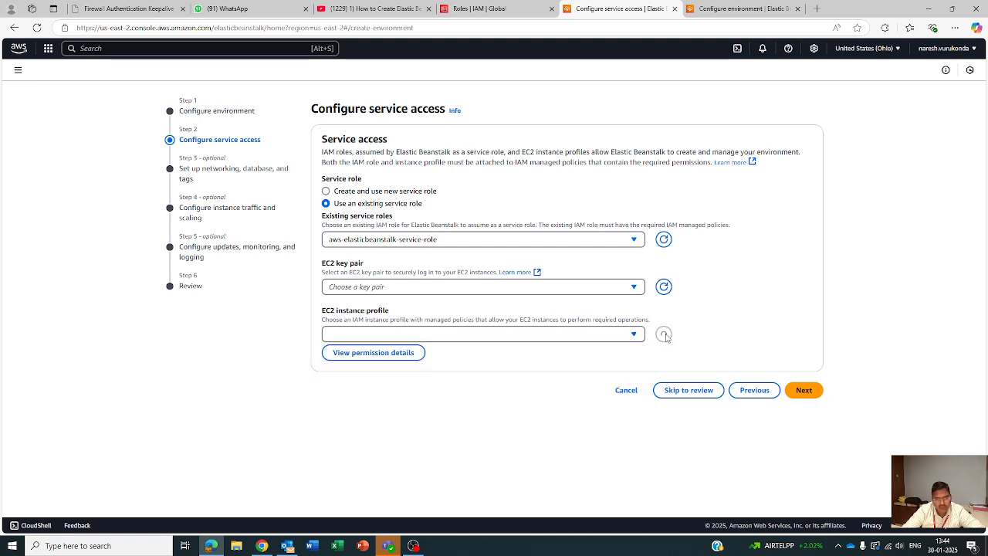
pyautogui.click(601, 334)
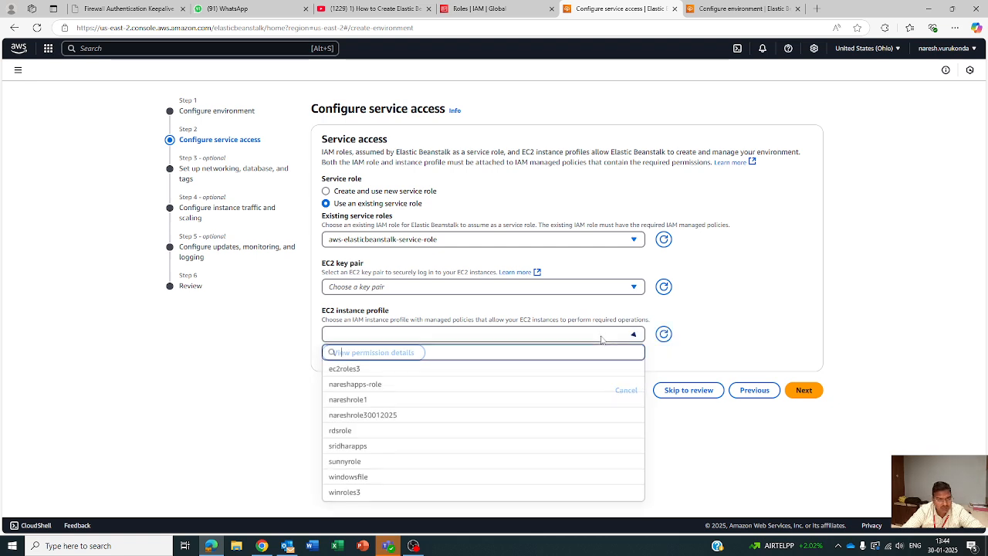
pyautogui.click(397, 463)
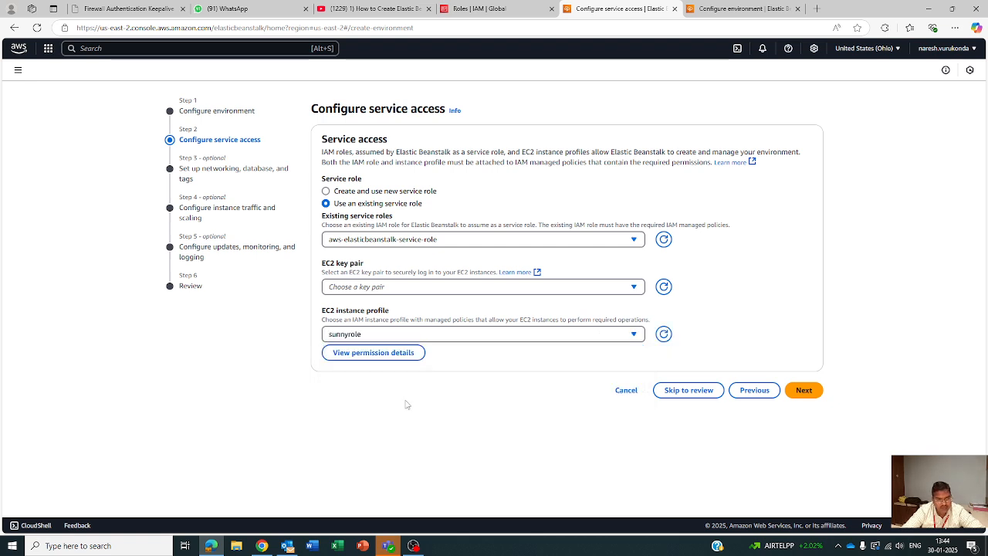
# - Continue past service access, leave the networking, database and tag options unchanged, and skip ahead to review the configuration
pyautogui.click(797, 391)
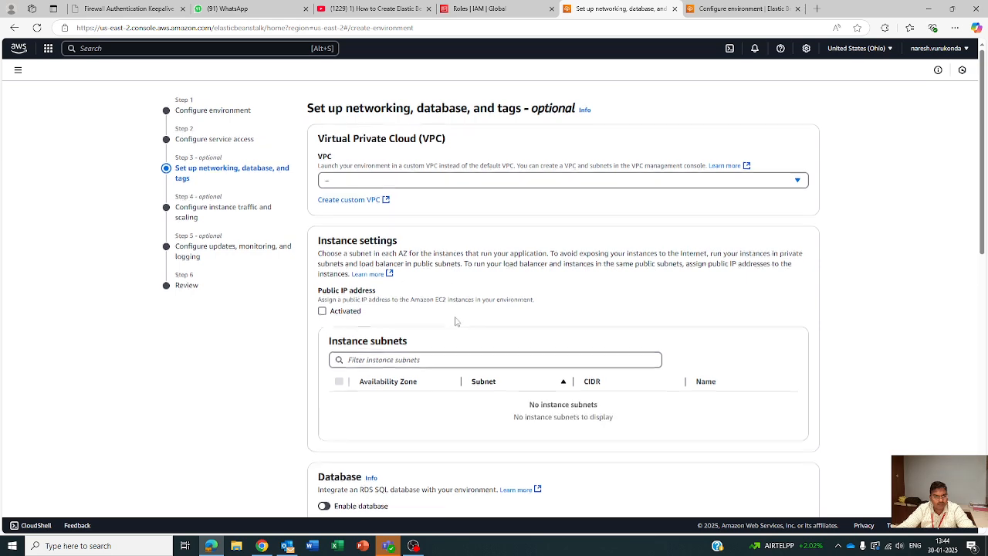
pyautogui.scroll(-2, 476, 352)
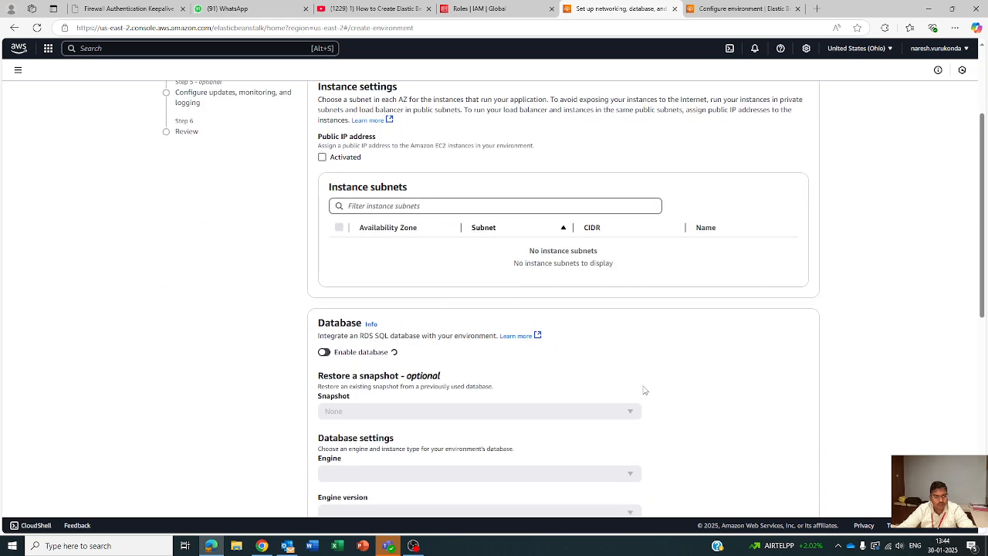
pyautogui.scroll(-5, 697, 389)
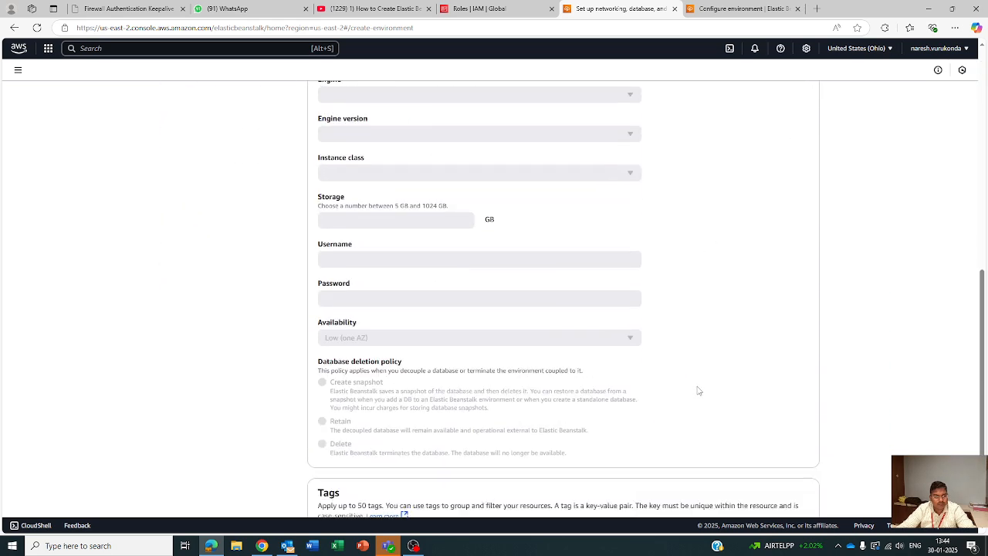
pyautogui.click(684, 489)
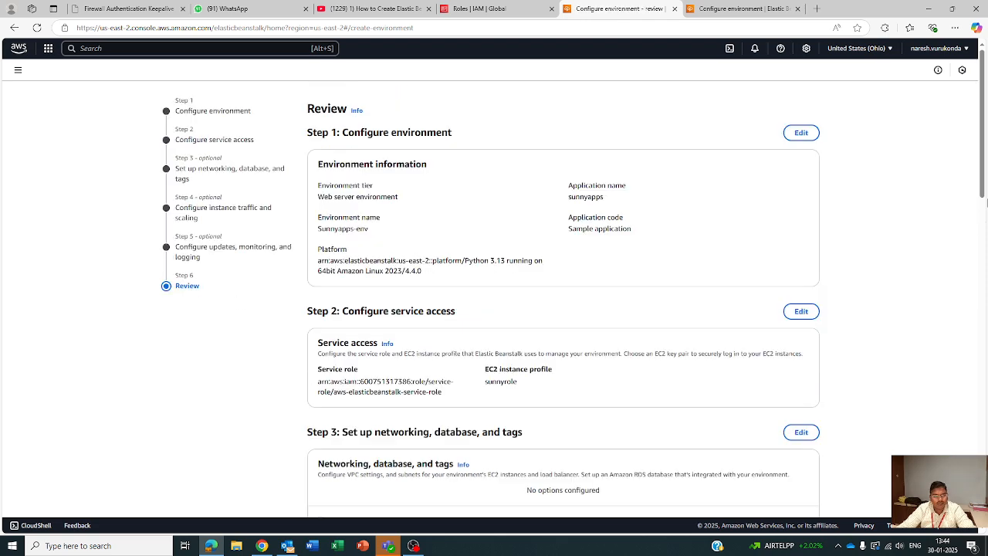
pyautogui.scroll(-2, 510, 281)
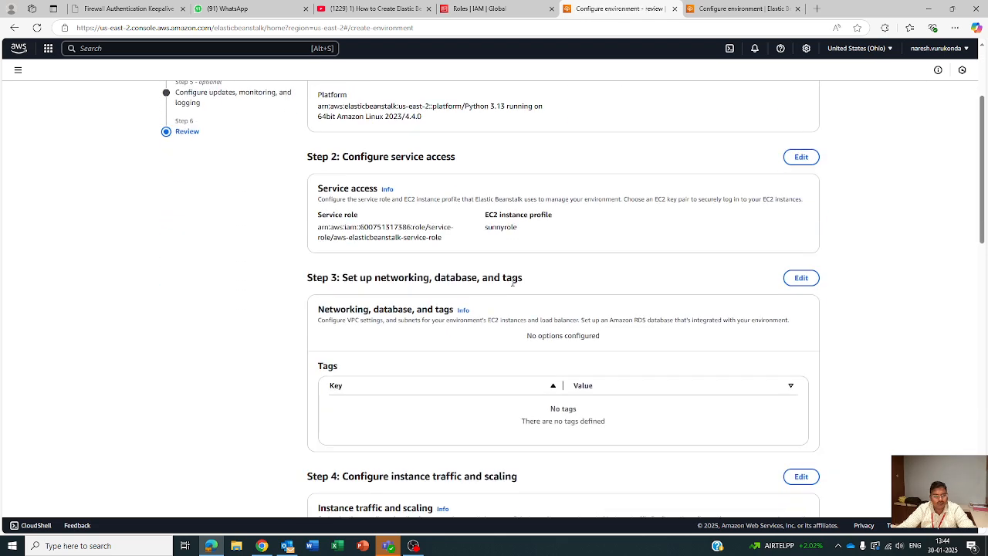
pyautogui.scroll(-5, 512, 281)
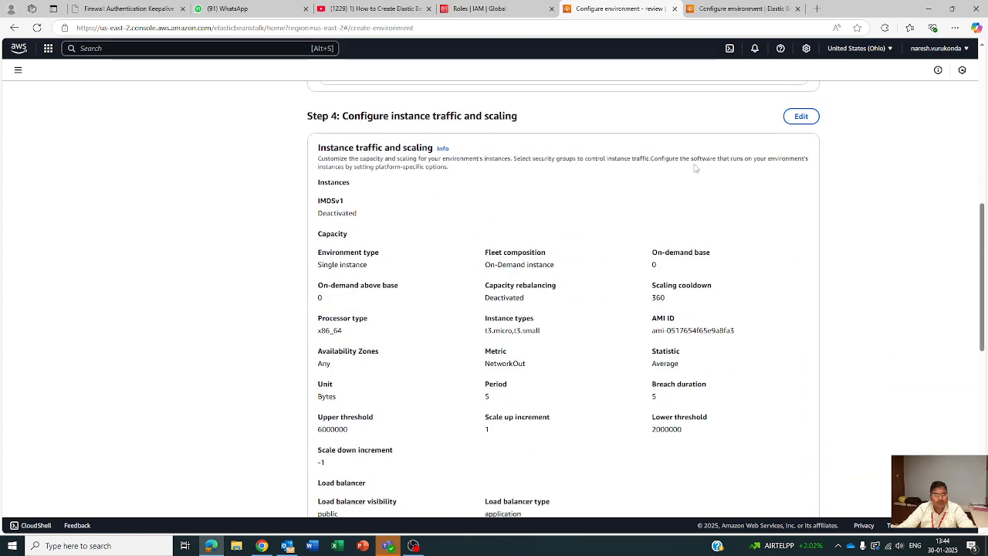
pyautogui.scroll(2, 501, 190)
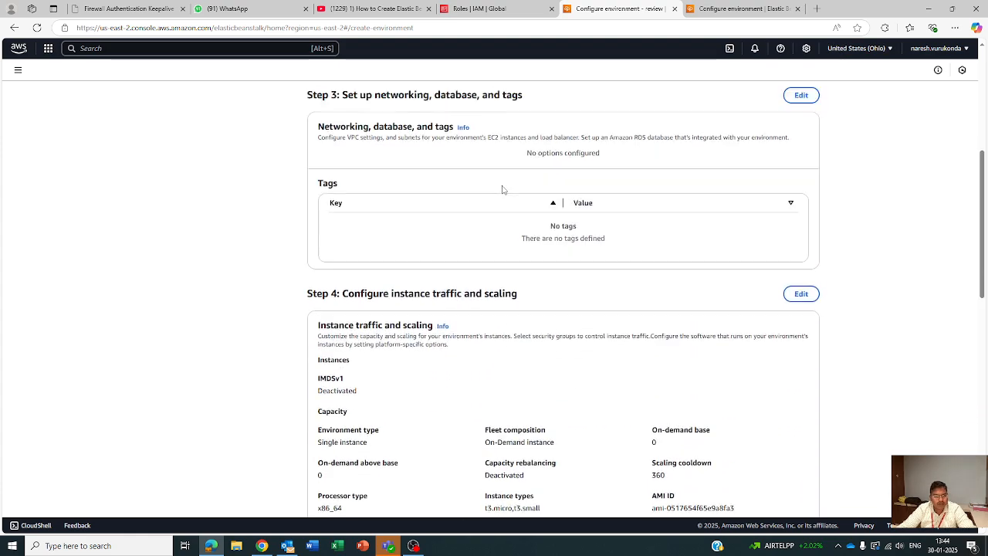
pyautogui.scroll(4, 502, 189)
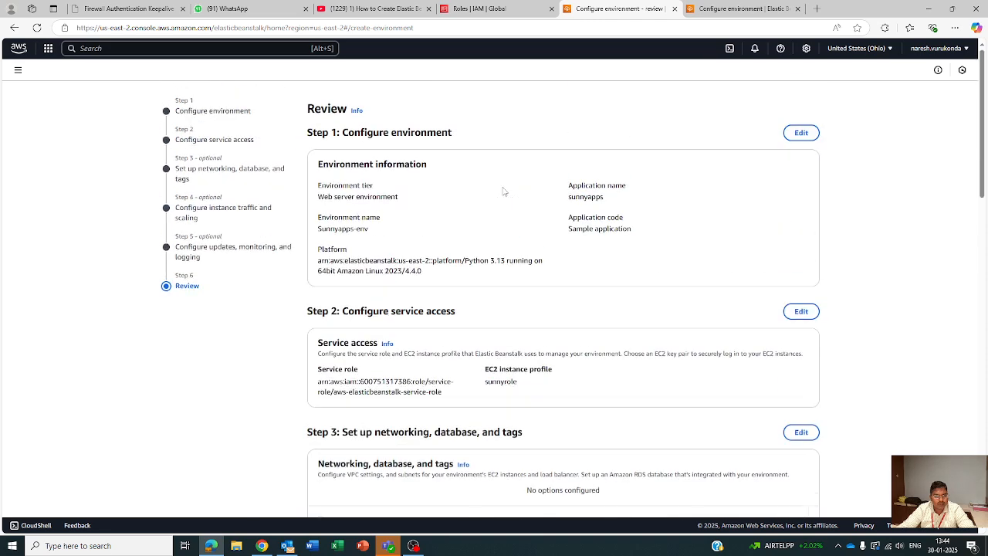
# - Open the EC2 dashboard in a separate browser tab by searching the console for ec2
pyautogui.rightClick(625, 12)
pyautogui.click(660, 71)
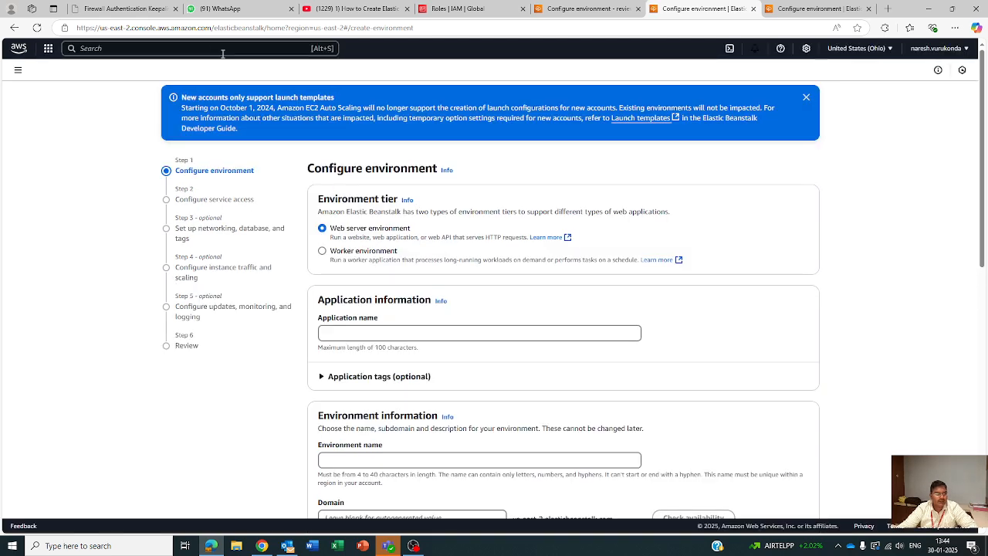
pyautogui.click(222, 51)
pyautogui.write('ec2')
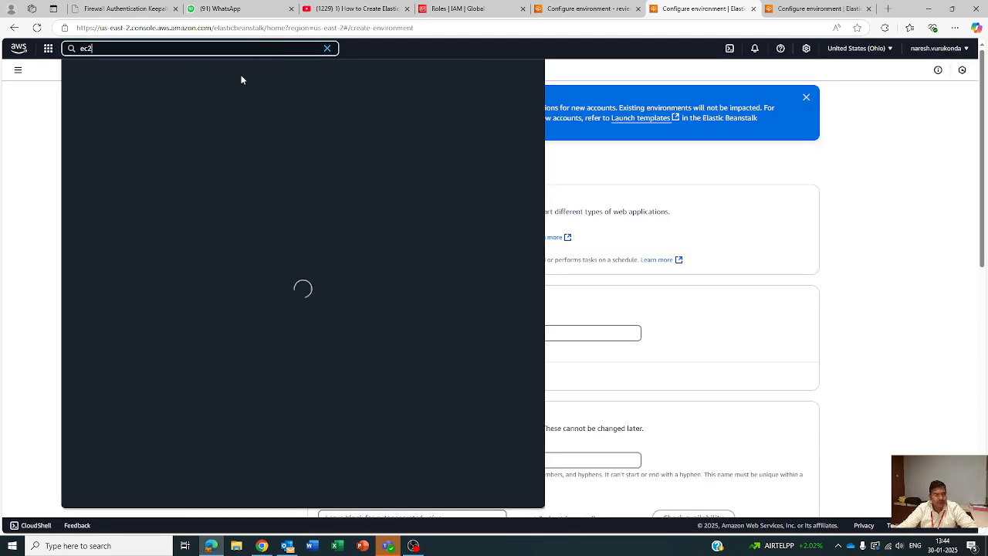
pyautogui.click(224, 102)
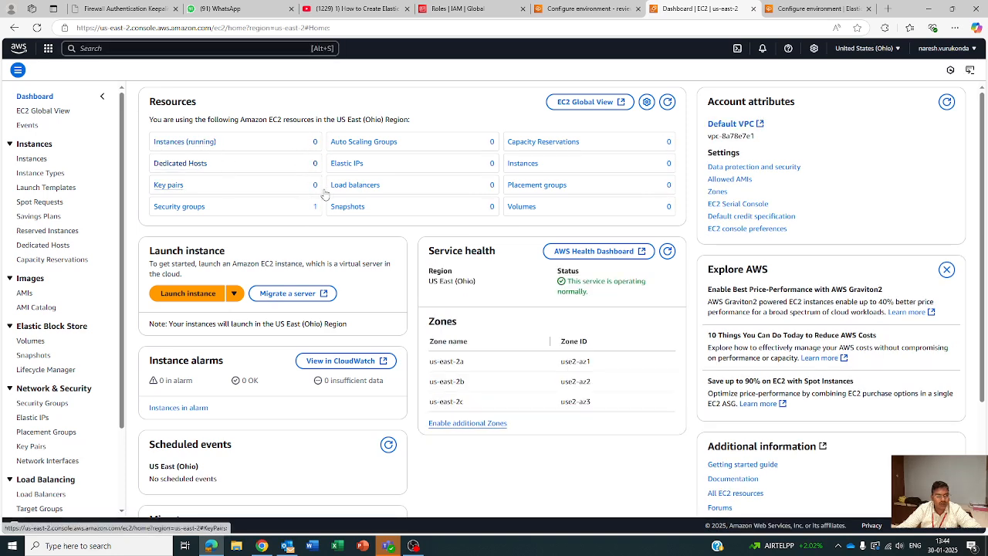
# - Return to the environment review page and submit the configuration to launch the environment
pyautogui.click(586, 8)
pyautogui.scroll(-15, 617, 314)
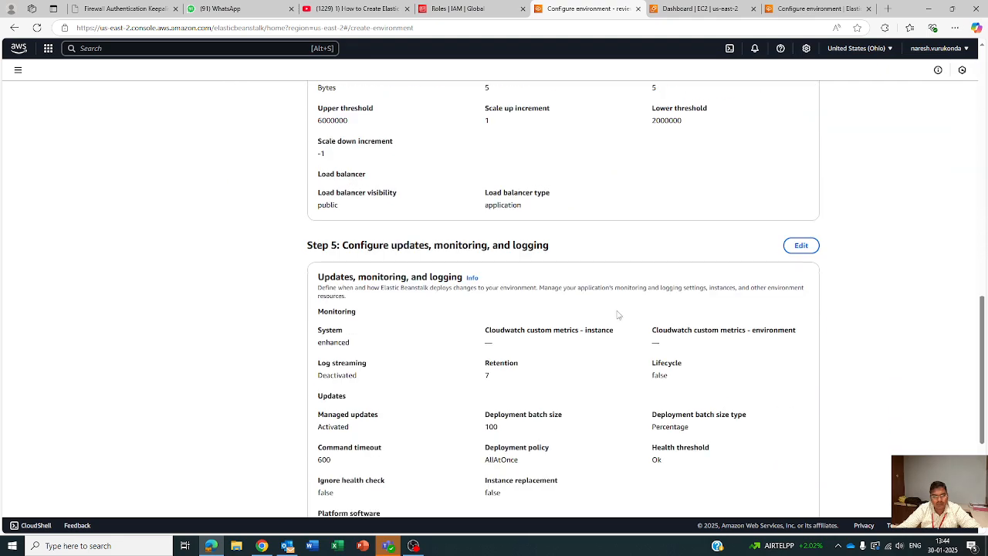
pyautogui.scroll(-4, 618, 314)
pyautogui.click(795, 489)
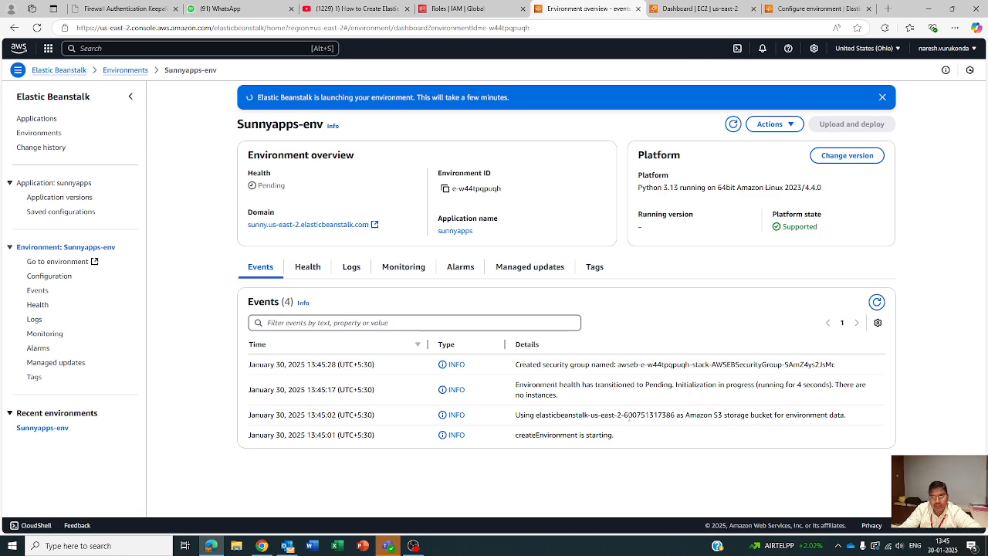
# - Check the running EC2 instances for the Sunnyapps-env instance and compare them with the environment's health and events
pyautogui.click(660, 7)
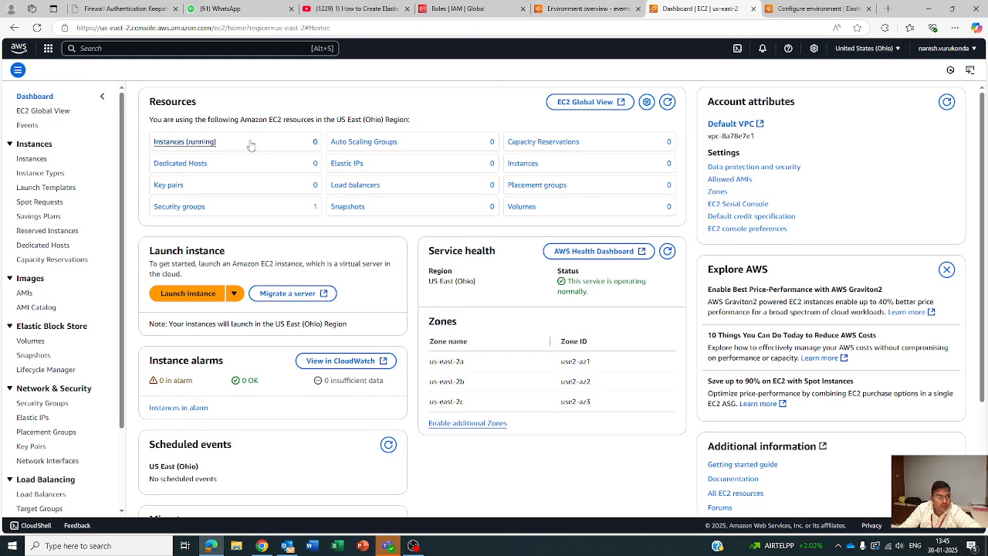
pyautogui.click(204, 146)
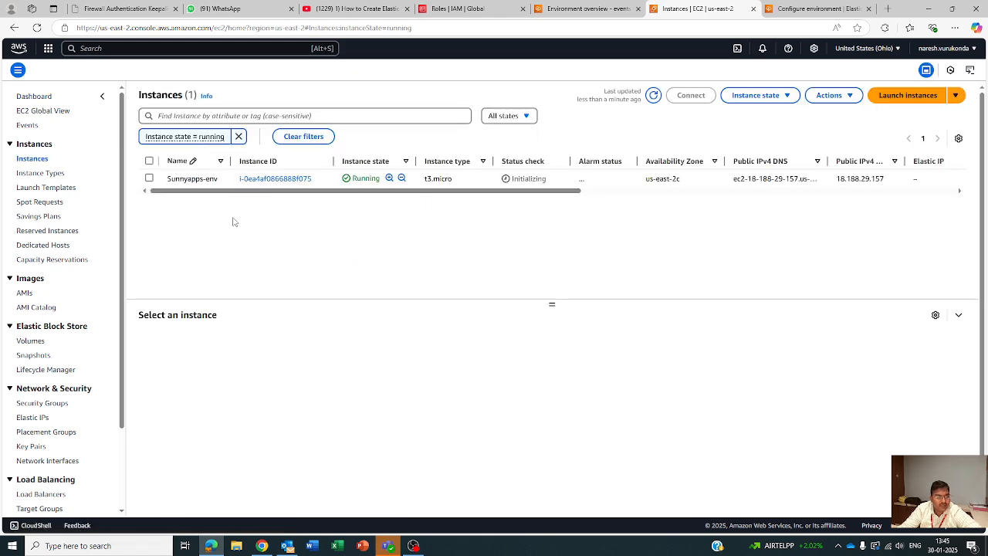
pyautogui.click(577, 9)
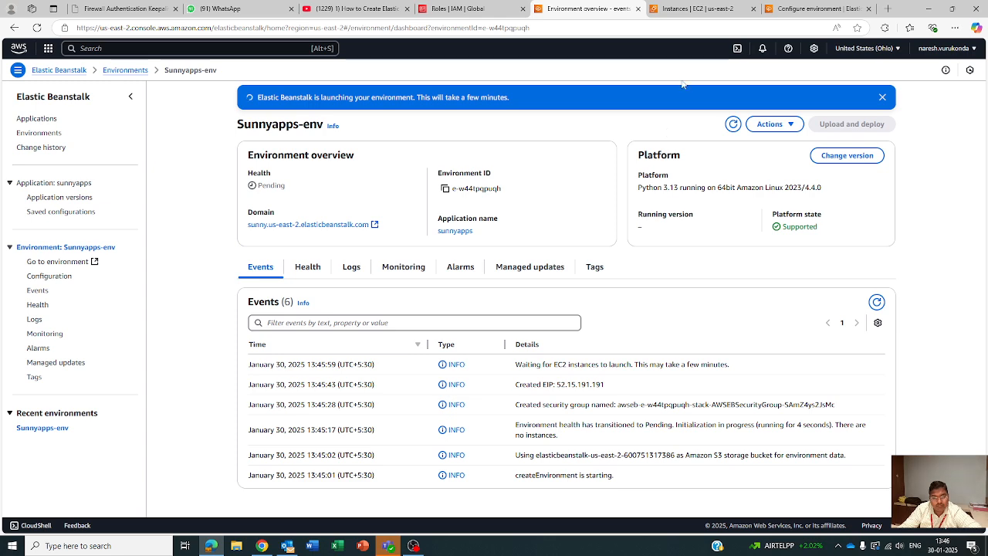
pyautogui.click(698, 9)
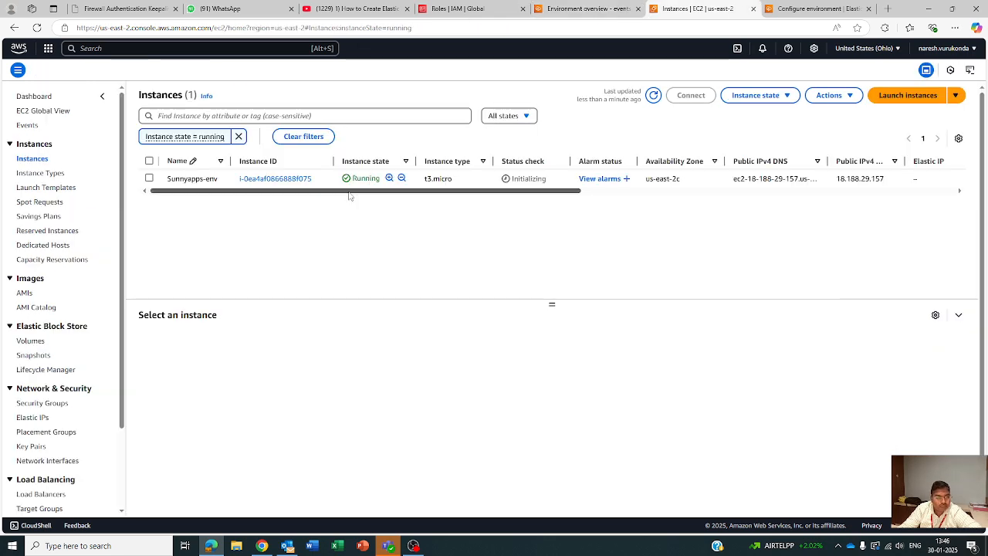
pyautogui.moveTo(349, 196); pyautogui.dragTo(276, 236)
pyautogui.click(570, 8)
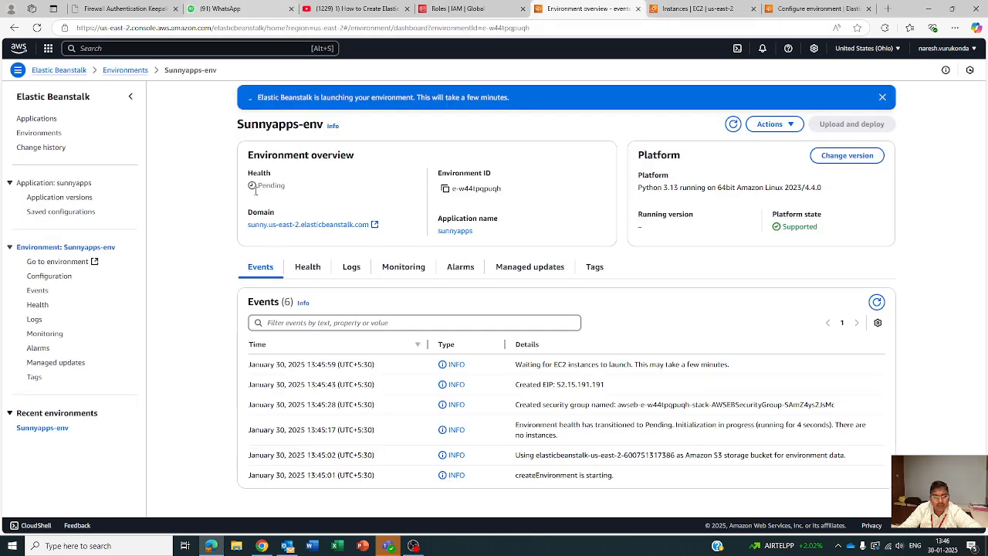
# - Look through the IAM roles list, then check the Sunnyapps-env environment's overview and launch events
pyautogui.click(469, 5)
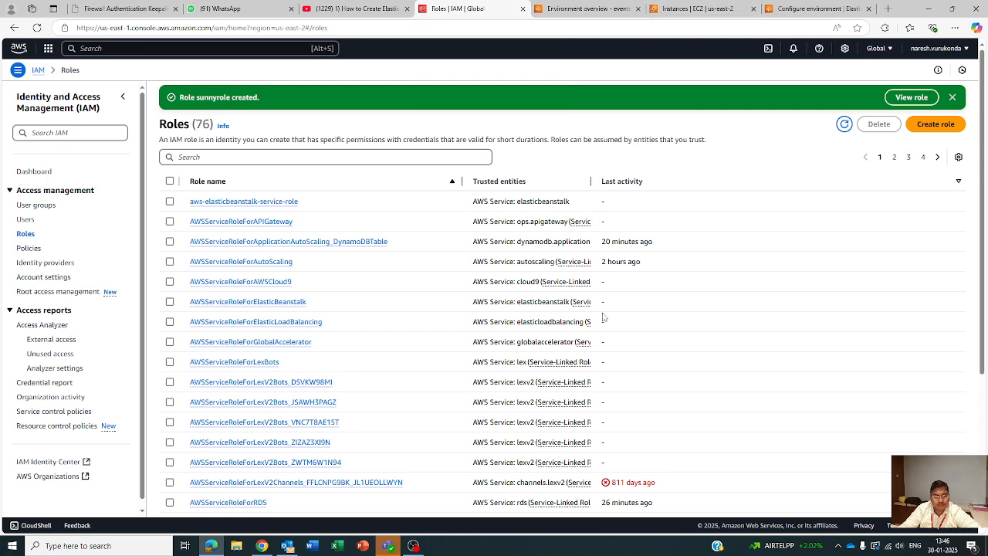
pyautogui.scroll(-2, 633, 373)
pyautogui.scroll(-2, 634, 378)
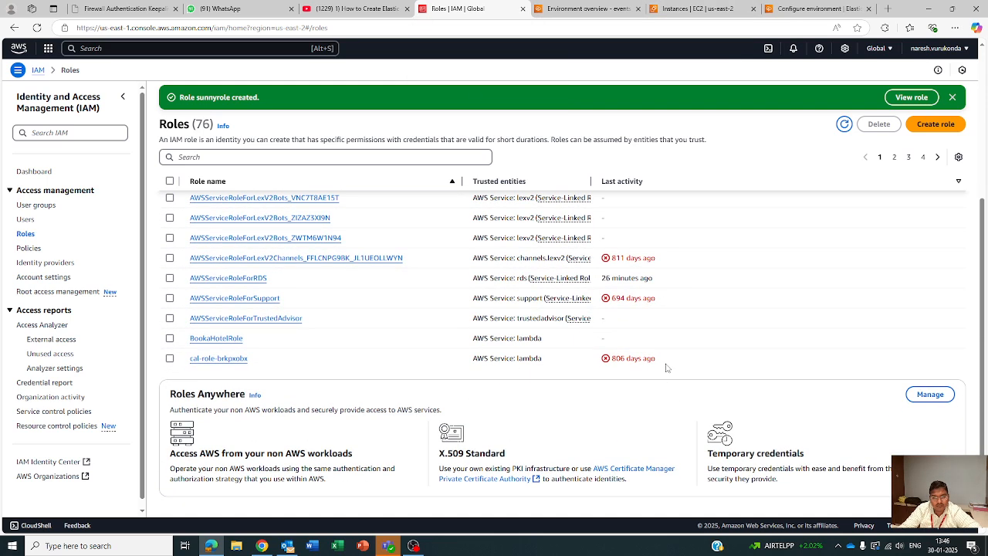
pyautogui.click(586, 8)
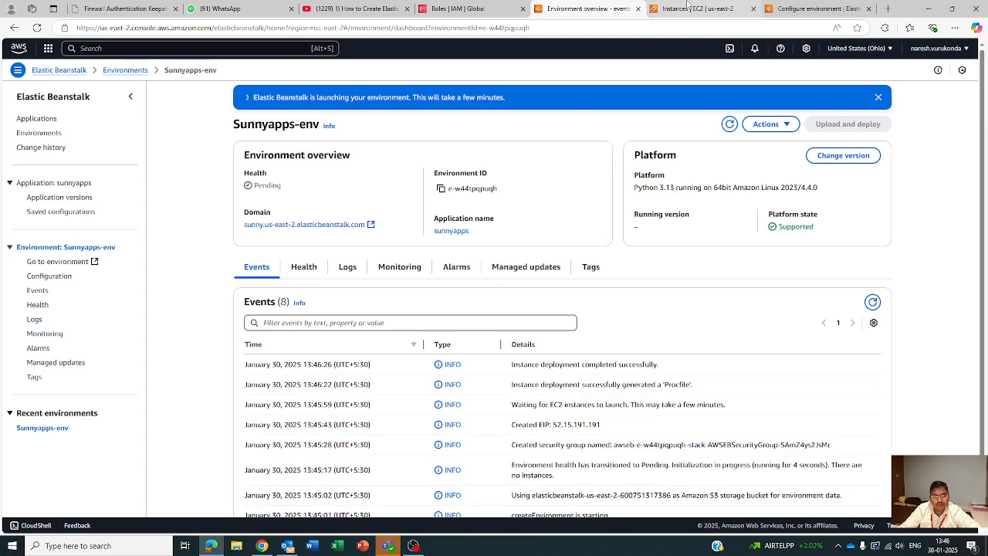
pyautogui.scroll(-1, 598, 340)
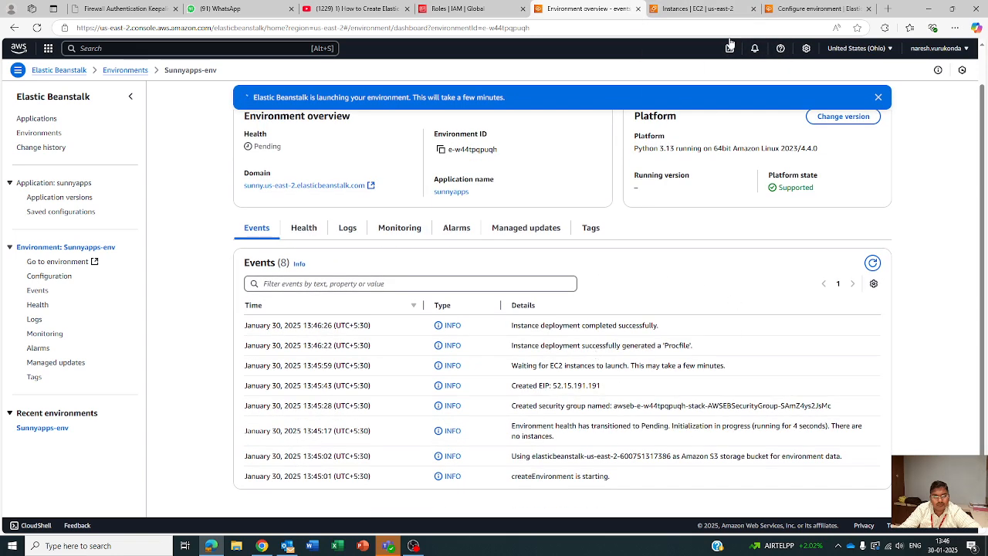
# - Examine all the detail columns of the running Sunnyapps-env instance in the EC2 instances list
pyautogui.click(702, 8)
pyautogui.moveTo(546, 193); pyautogui.dragTo(897, 209)
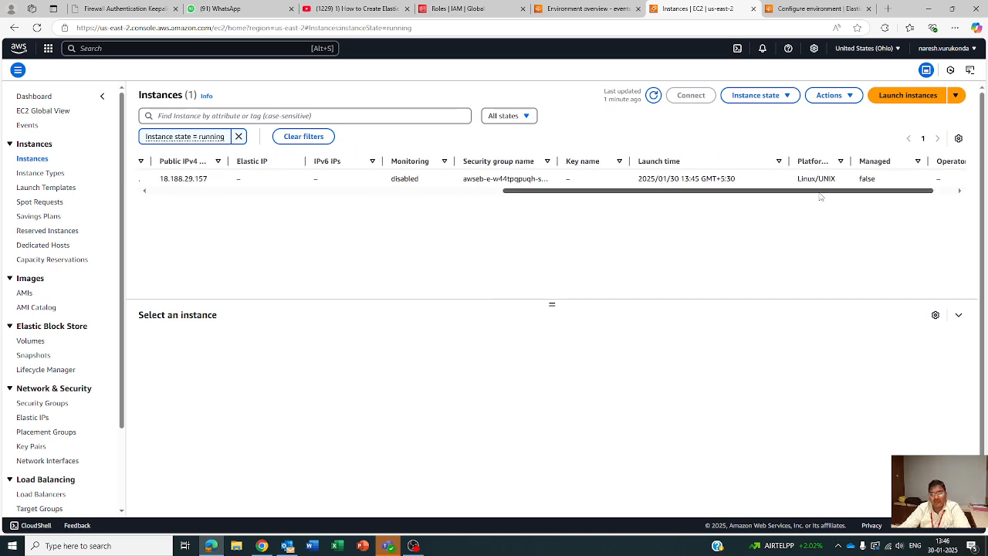
pyautogui.moveTo(820, 197); pyautogui.dragTo(902, 196)
pyautogui.moveTo(705, 196); pyautogui.dragTo(316, 199)
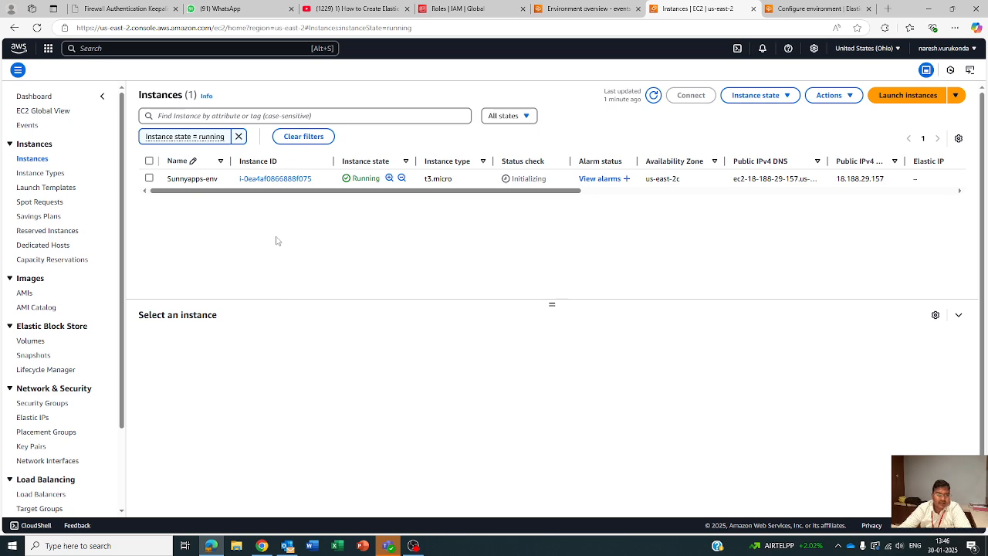
# - Replace the unused Configure environment page with the S3 buckets page by searching the console for s3
pyautogui.click(767, 8)
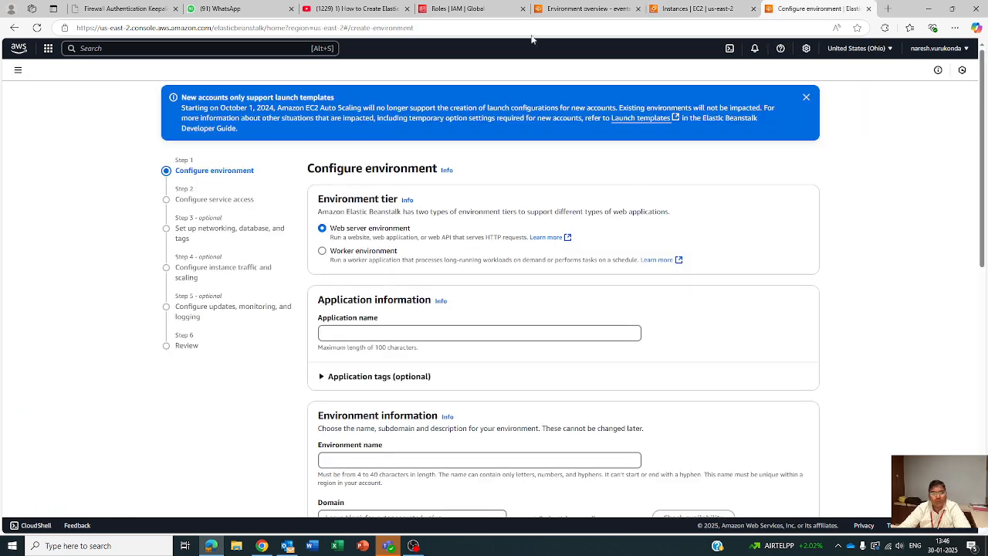
pyautogui.click(289, 48)
pyautogui.write('s3')
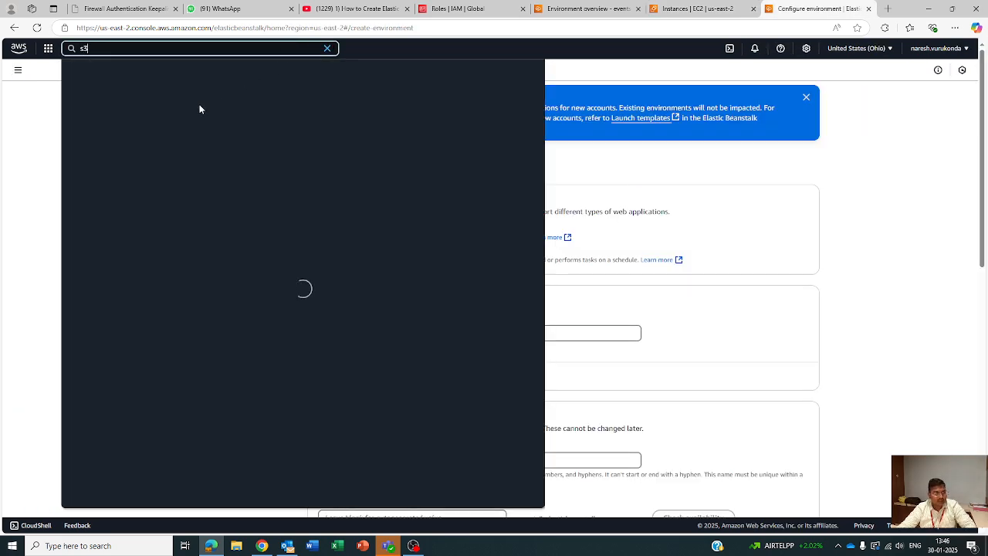
pyautogui.press('Return')
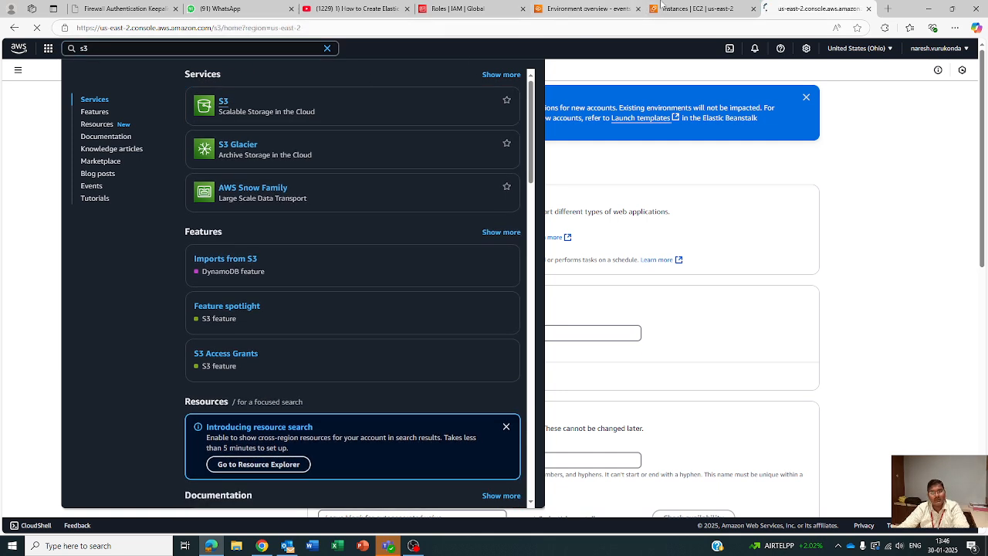
# - Return to the Sunnyapps-env overview, open the application at its domain, and follow the AWS Elastic Beanstalk overview link
pyautogui.click(615, 10)
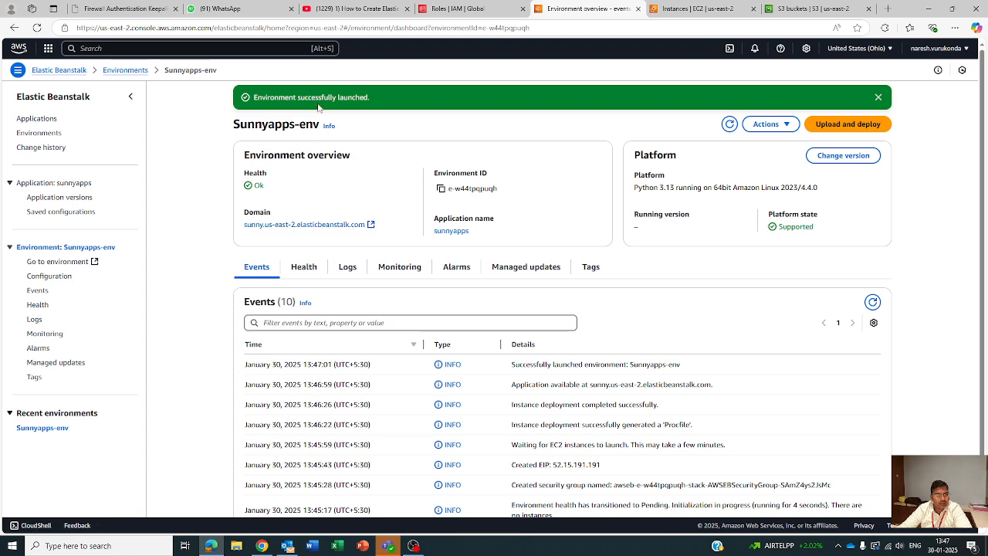
pyautogui.click(367, 225)
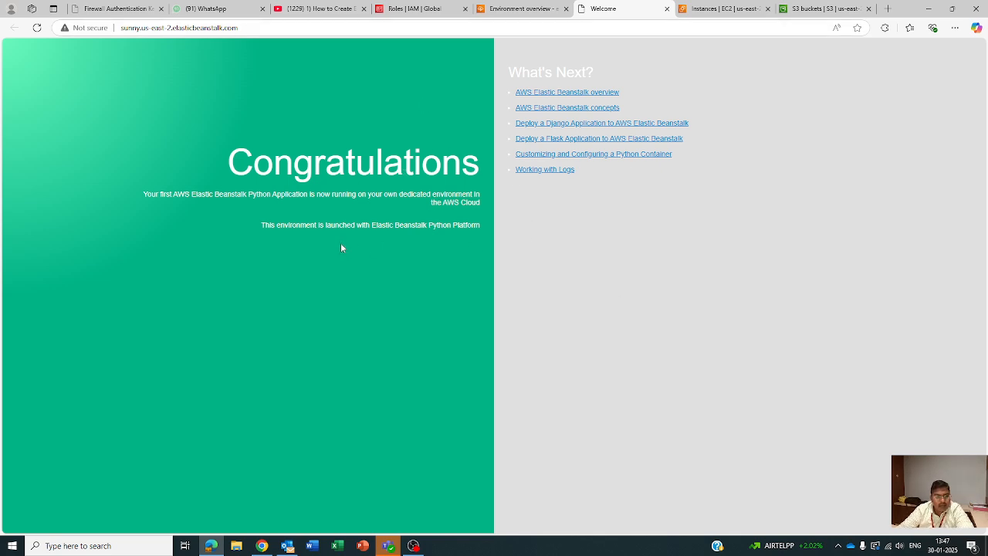
pyautogui.click(566, 93)
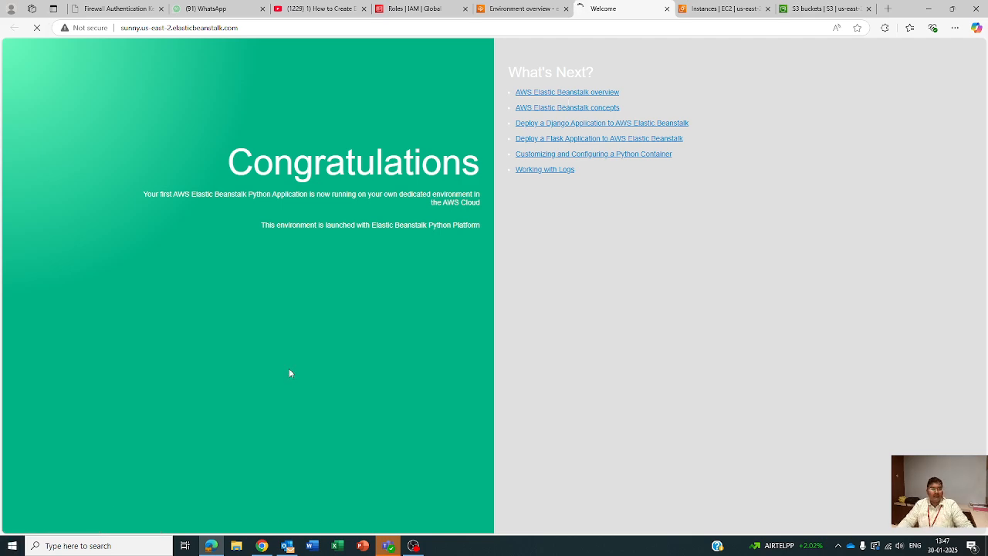